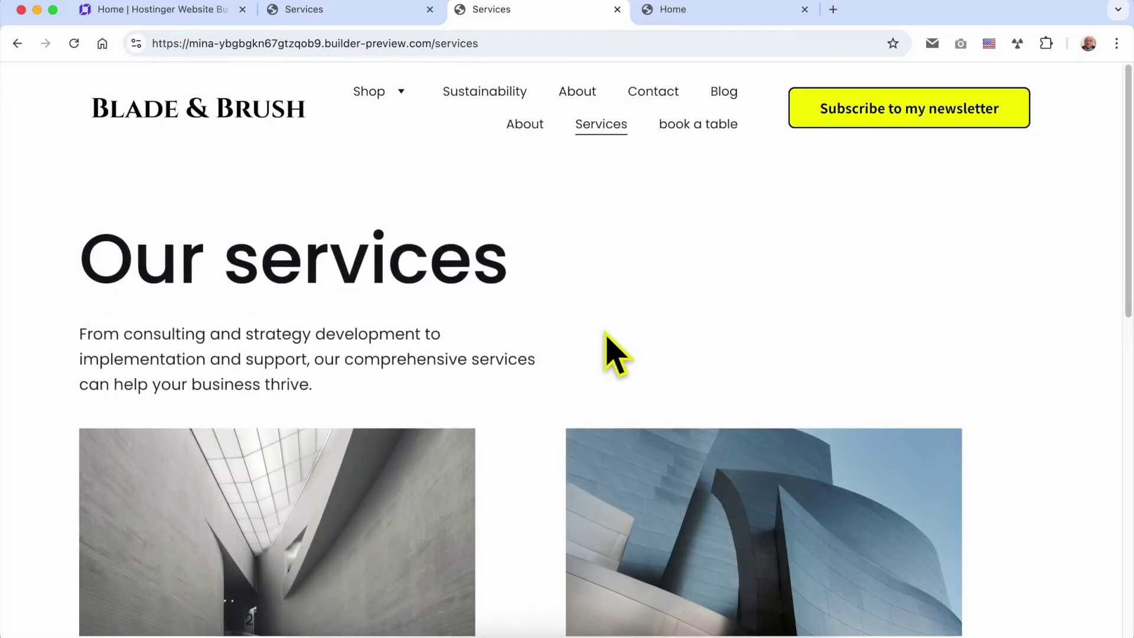
# Look through the published Services page and the Contact page's details and form, and return to the website builder
pyautogui.scroll(-6, 602, 325)
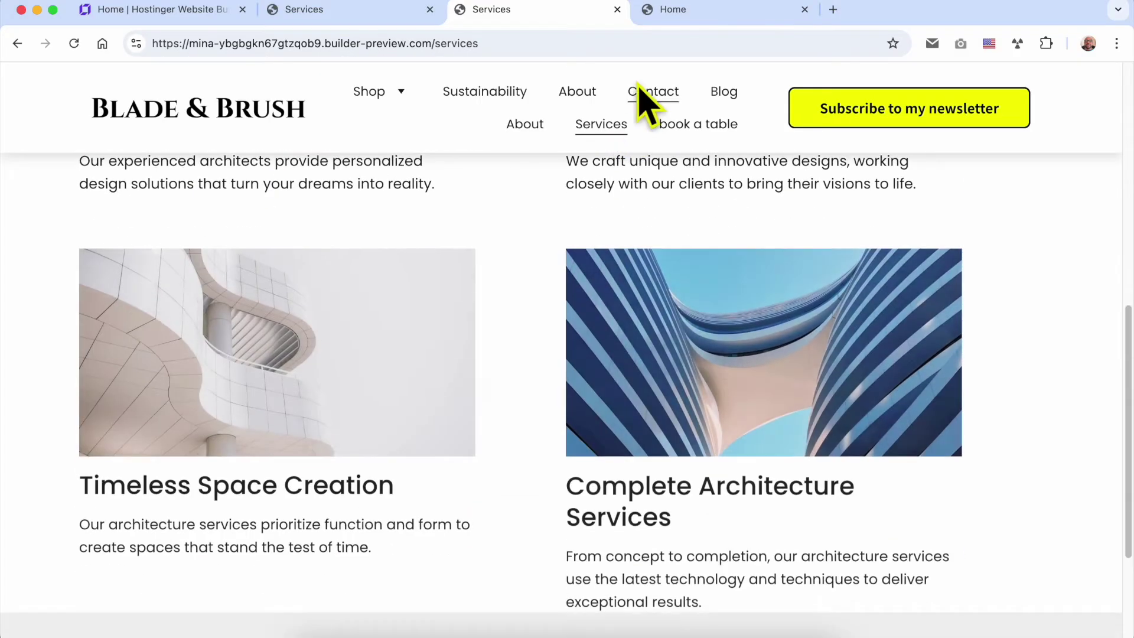
pyautogui.click(649, 95)
pyautogui.scroll(-10, 626, 331)
pyautogui.scroll(5, 627, 334)
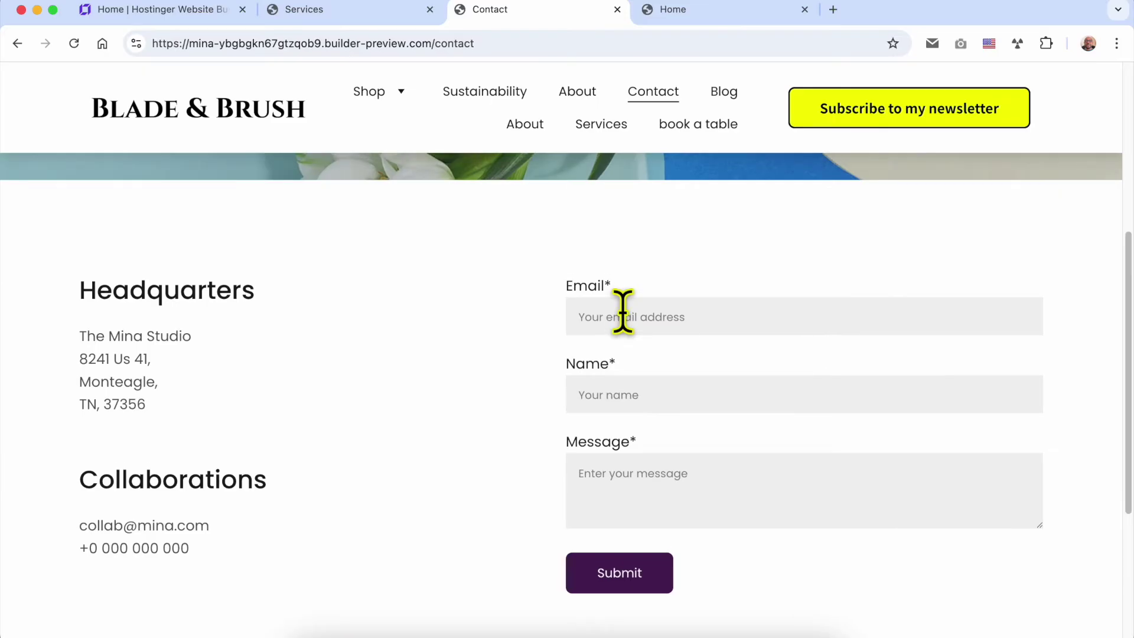
pyautogui.click(109, 11)
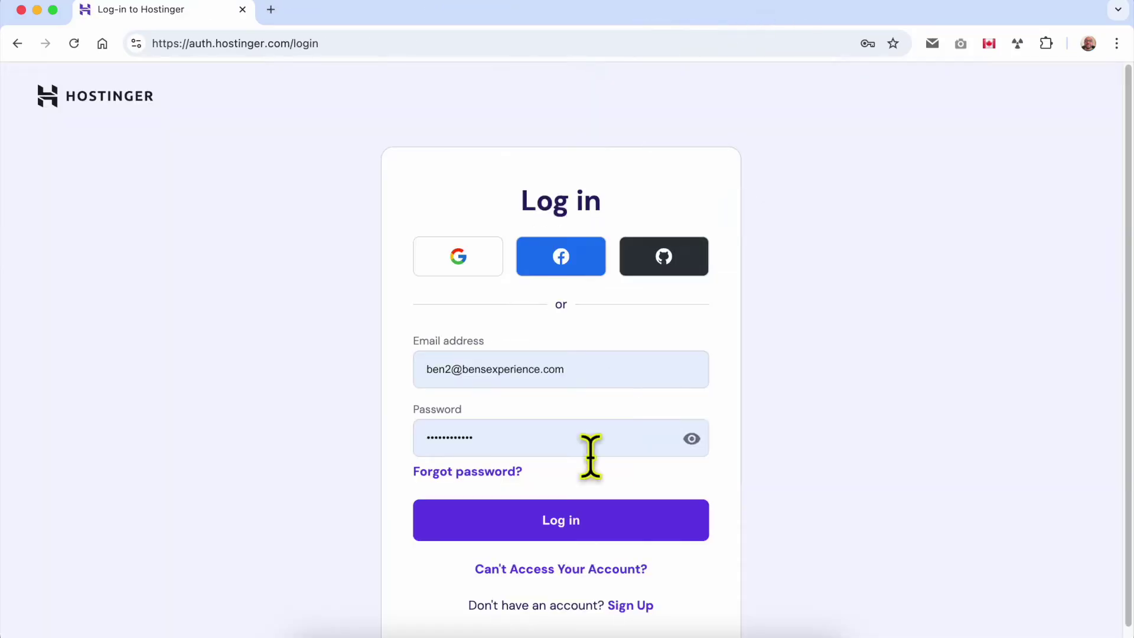
# Log in to Hostinger and open the mina-ybgbgkn67gtzqob9.builder-preview.com website for editing
pyautogui.click(563, 523)
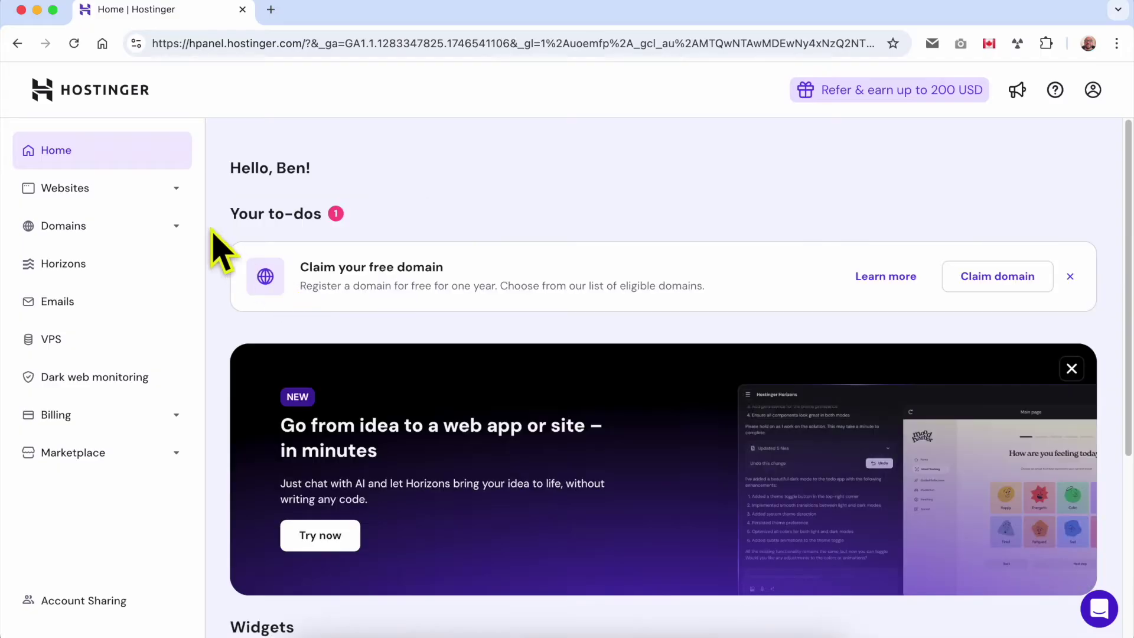
pyautogui.click(162, 200)
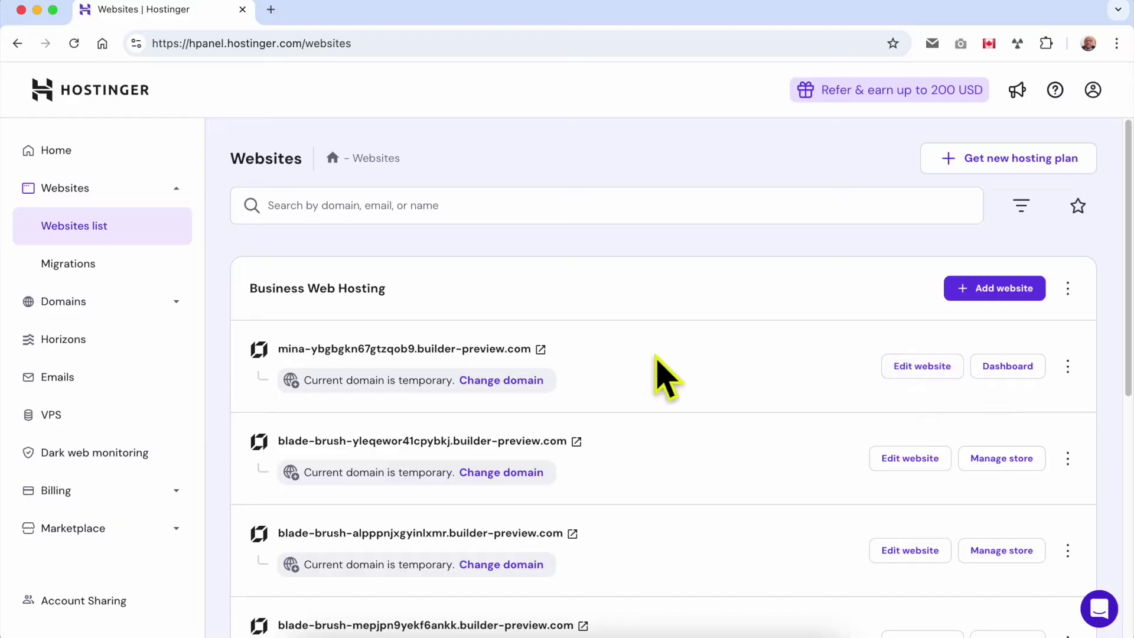
pyautogui.tripleClick(625, 353)
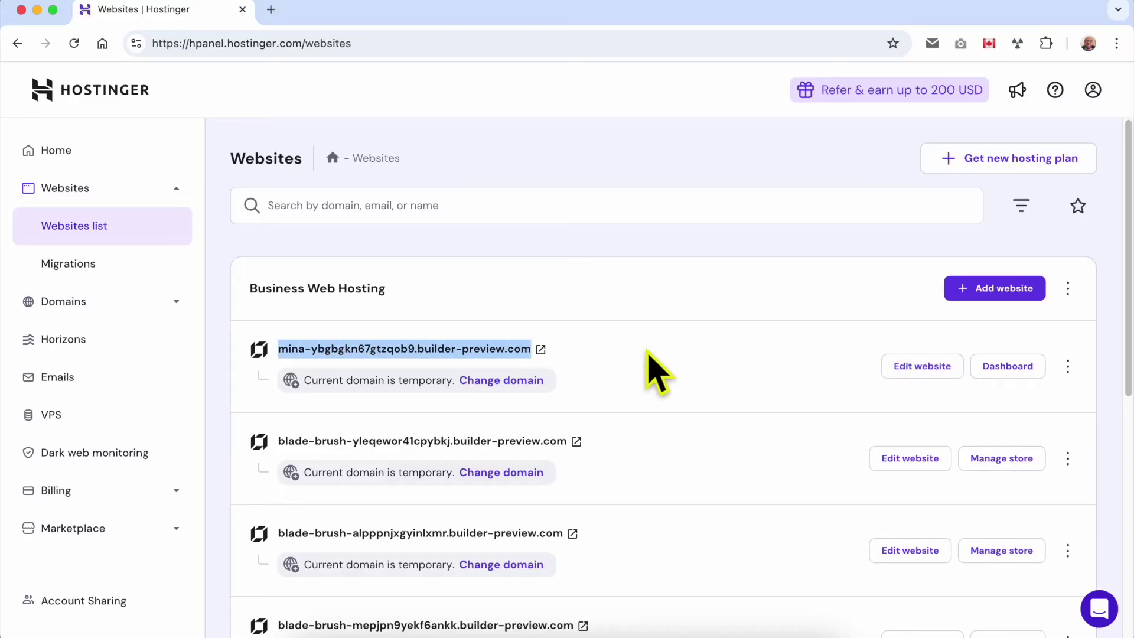
pyautogui.click(912, 367)
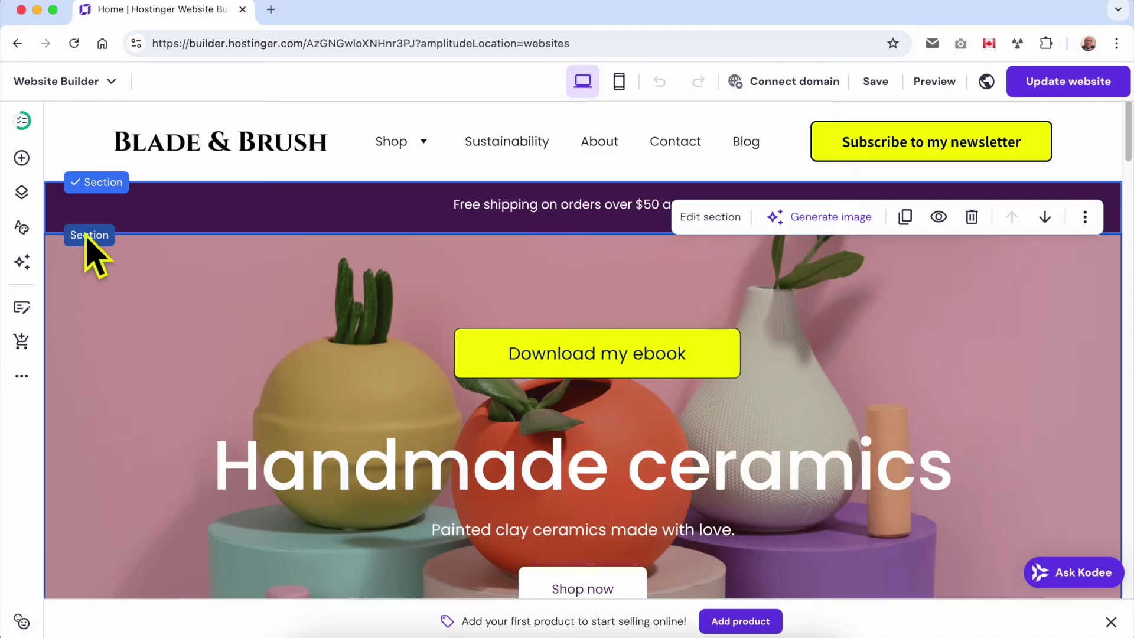
# Open the website's page list and start adding a new page
pyautogui.click(22, 195)
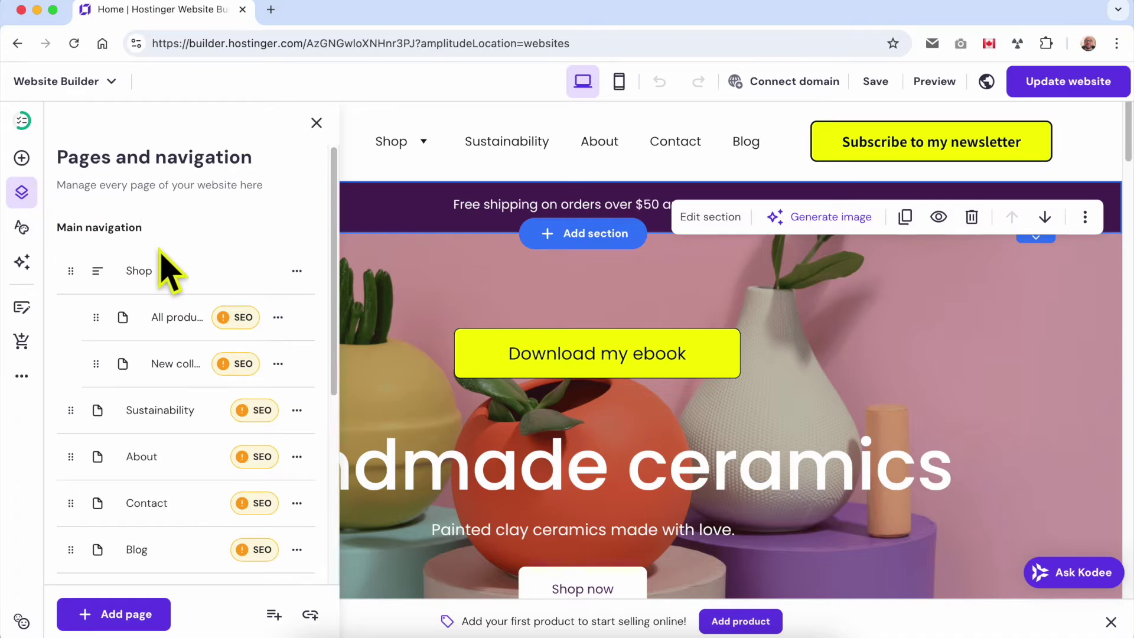
pyautogui.scroll(-5, 160, 413)
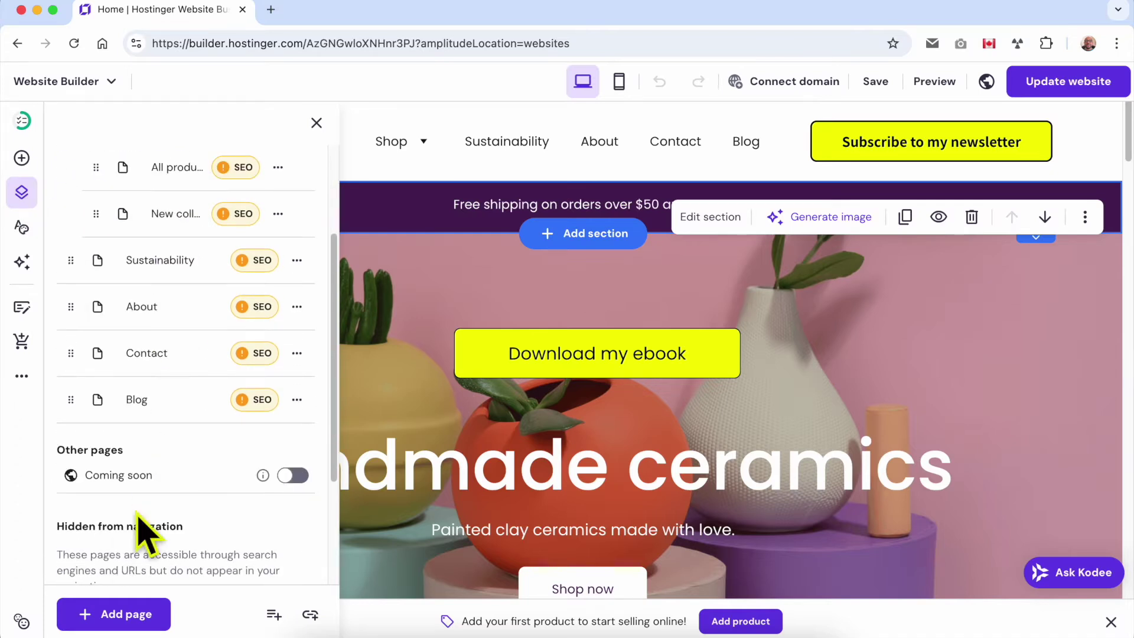
pyautogui.click(126, 615)
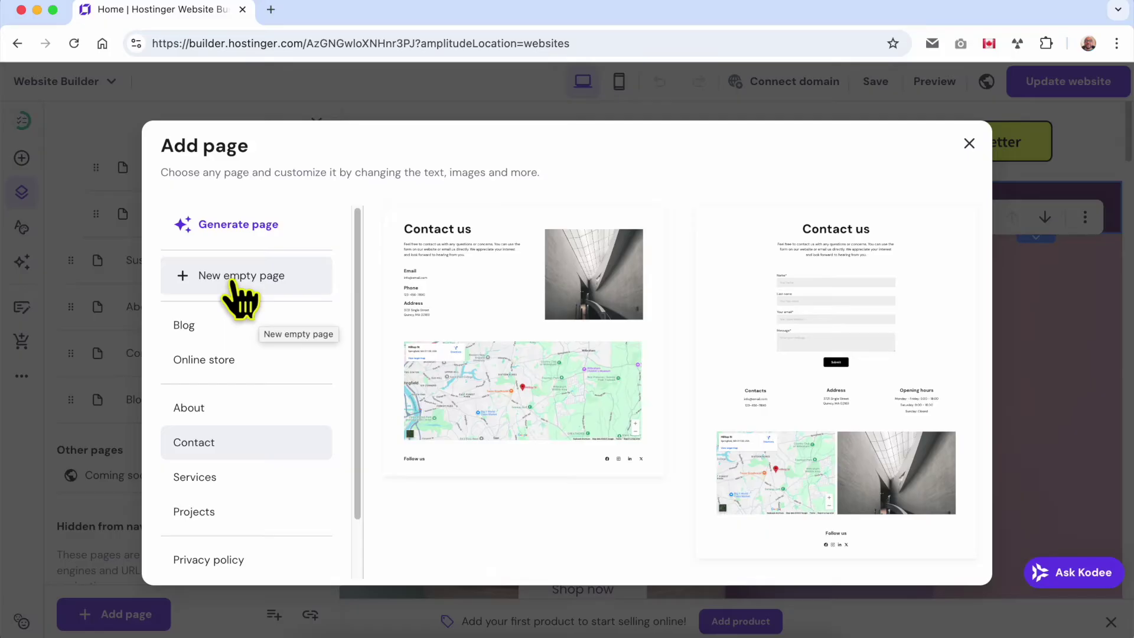
# Review the available page types, including the Blog, Online store and Contact templates
pyautogui.click(241, 325)
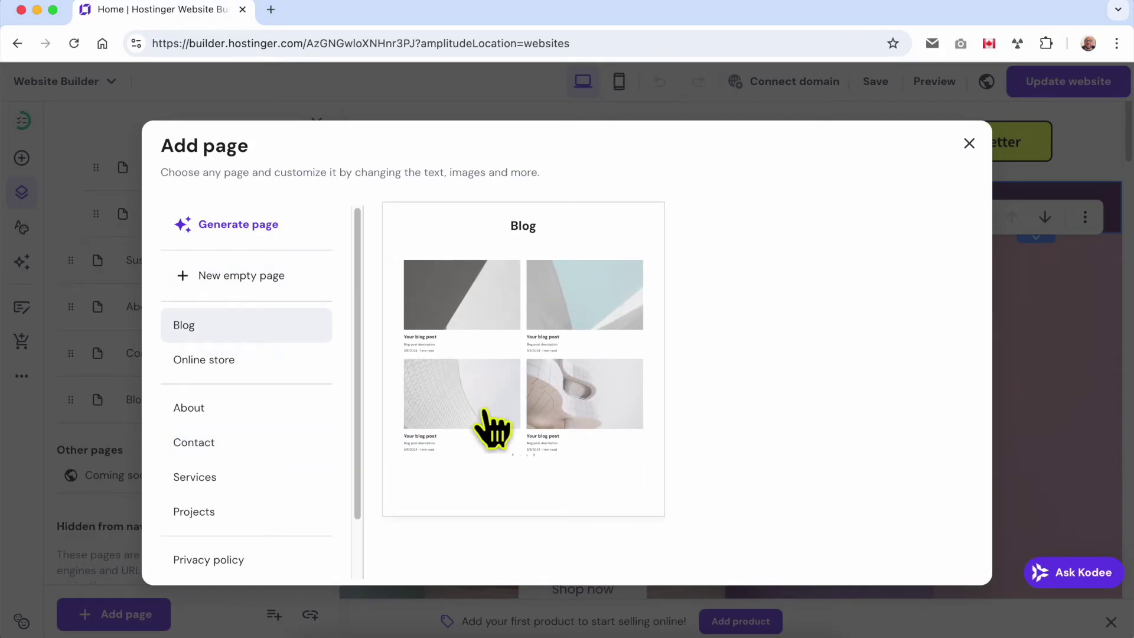
pyautogui.click(283, 366)
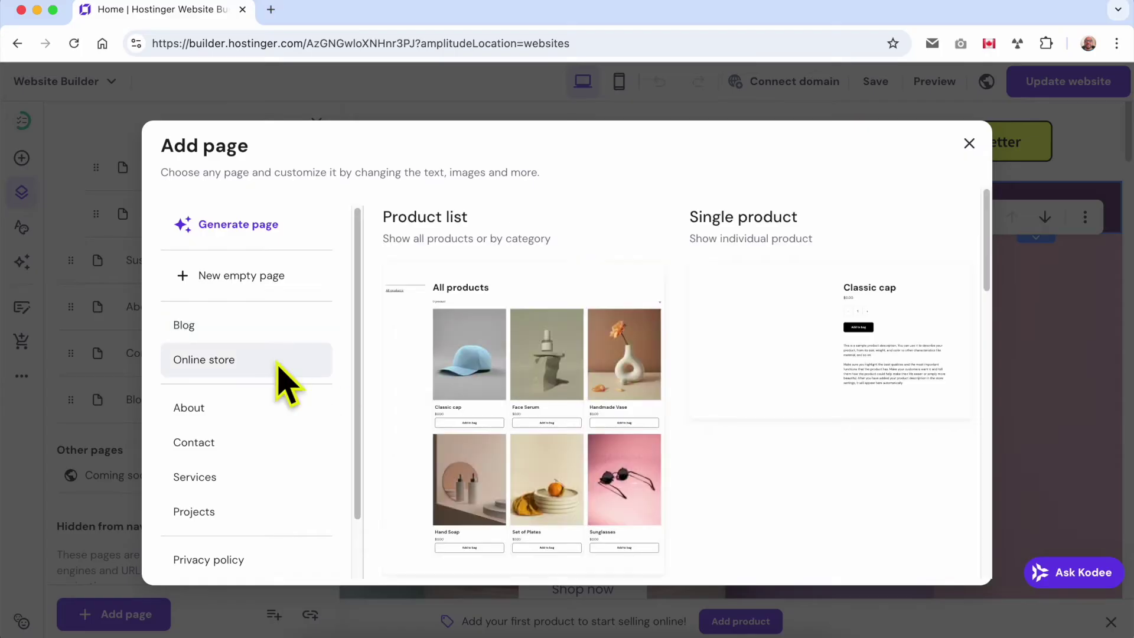
pyautogui.click(247, 450)
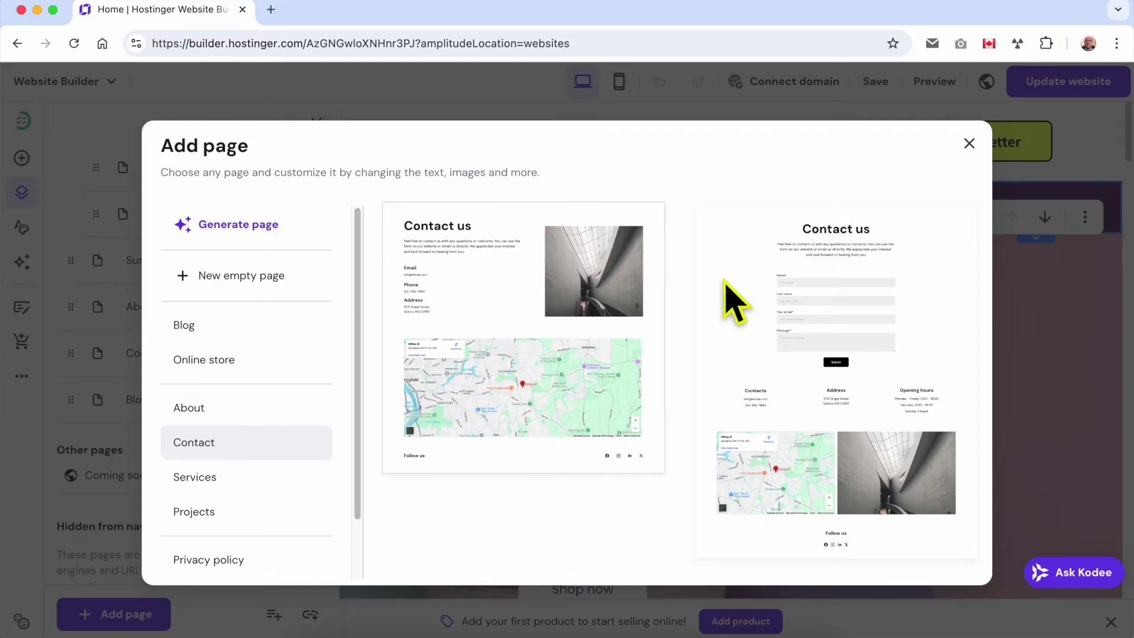
pyautogui.scroll(-1, 248, 501)
pyautogui.scroll(-1, 248, 501)
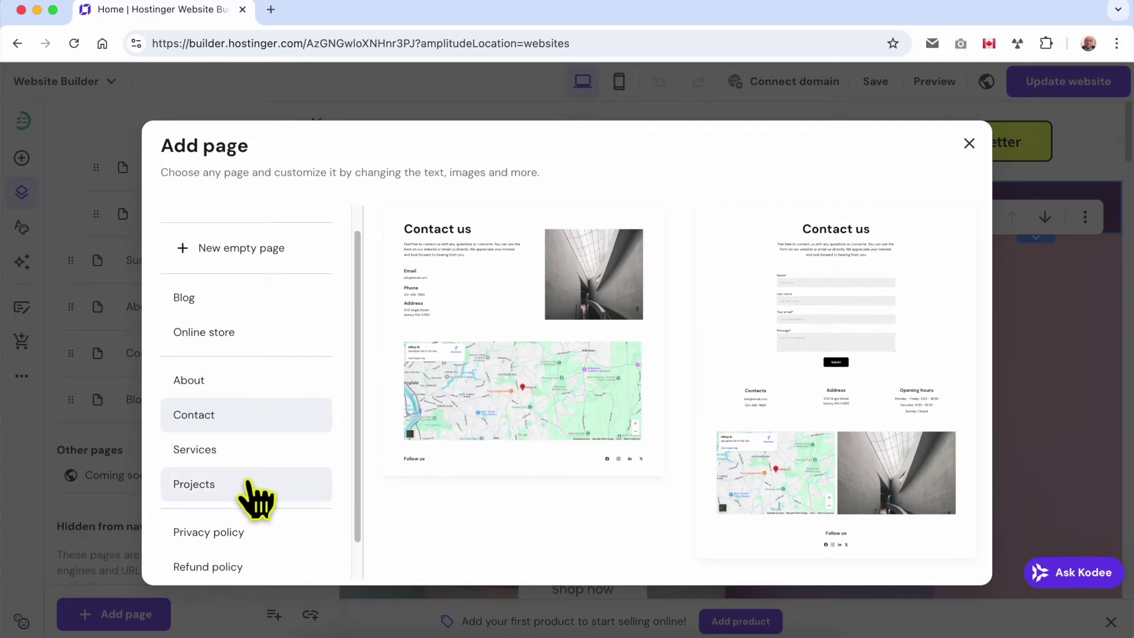
pyautogui.scroll(-3, 263, 531)
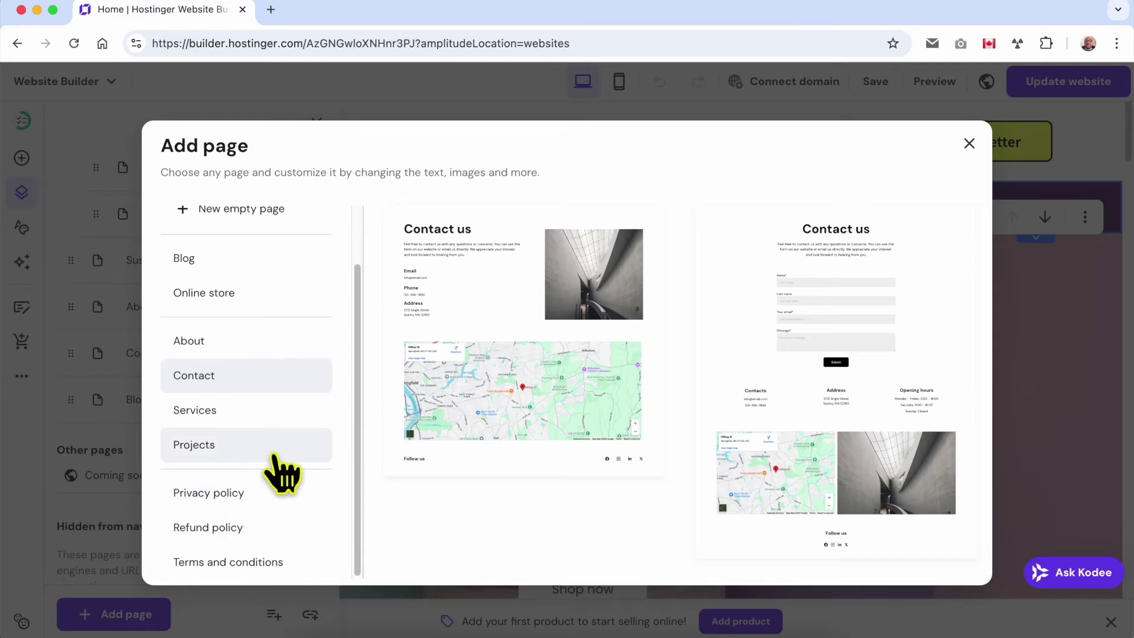
pyautogui.scroll(4, 278, 475)
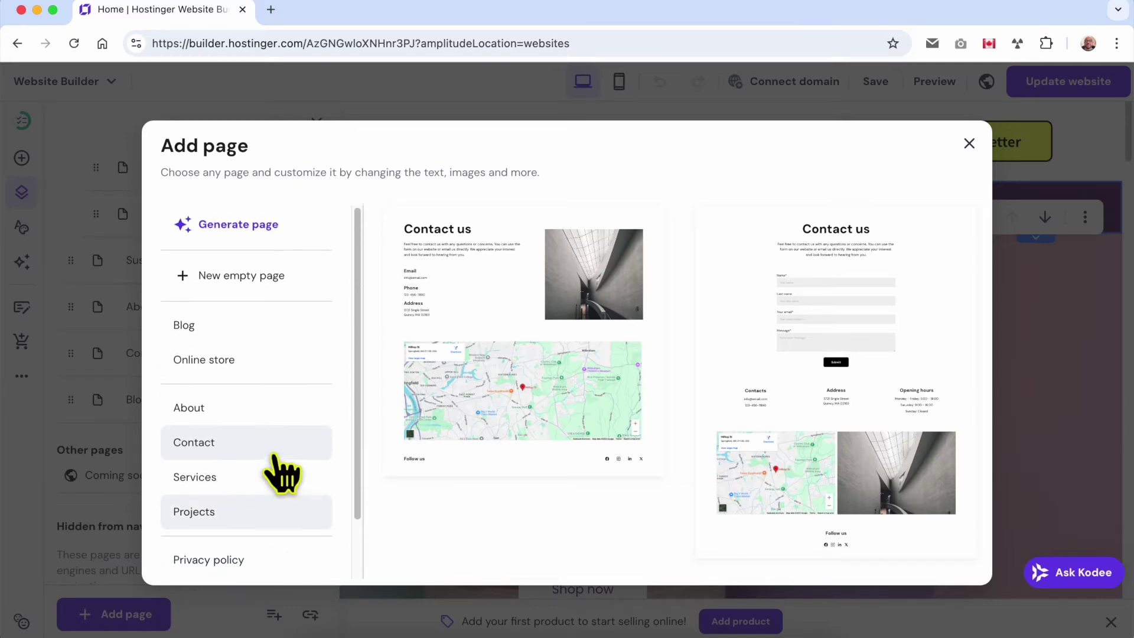
# Start an AI-generated page described as "Create an About Us page for our sustainable Italian restaurant, where we craft authentic dishes using only the finest locally sourced ingredients."
pyautogui.click(277, 224)
pyautogui.click(506, 298)
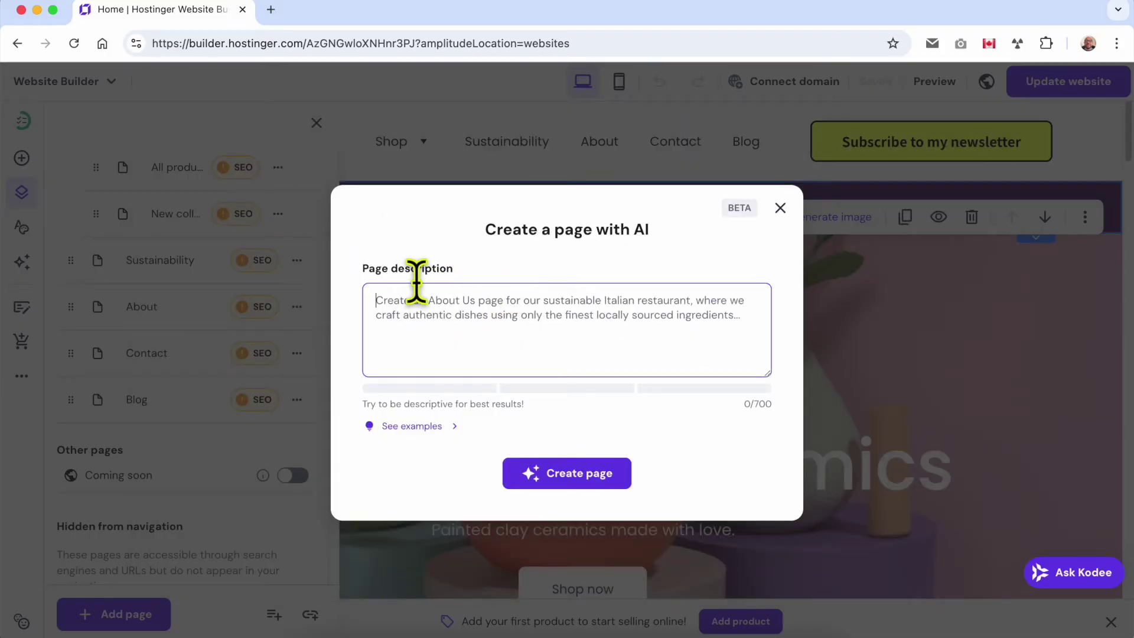
pyautogui.write('Create an About Us page for our sustainable Italian restaurant, where we craft authentic dishes using only the finest locally sourced ingredients.')
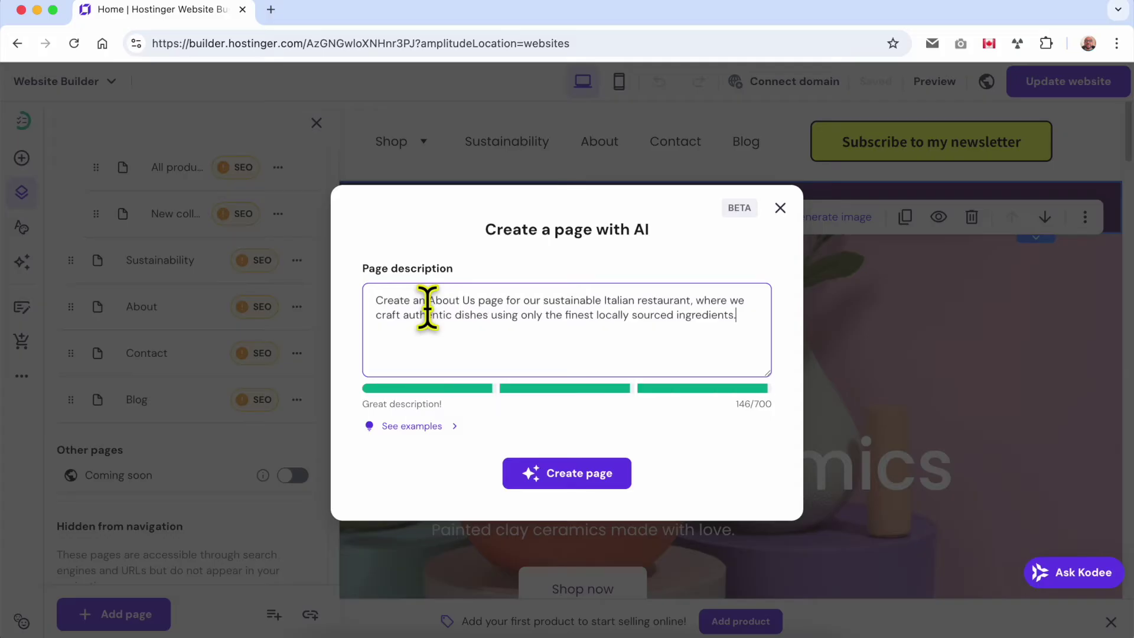
# Read the coffee shop and fashion brand example descriptions, and create the page from the entered About Us description
pyautogui.tripleClick(413, 304)
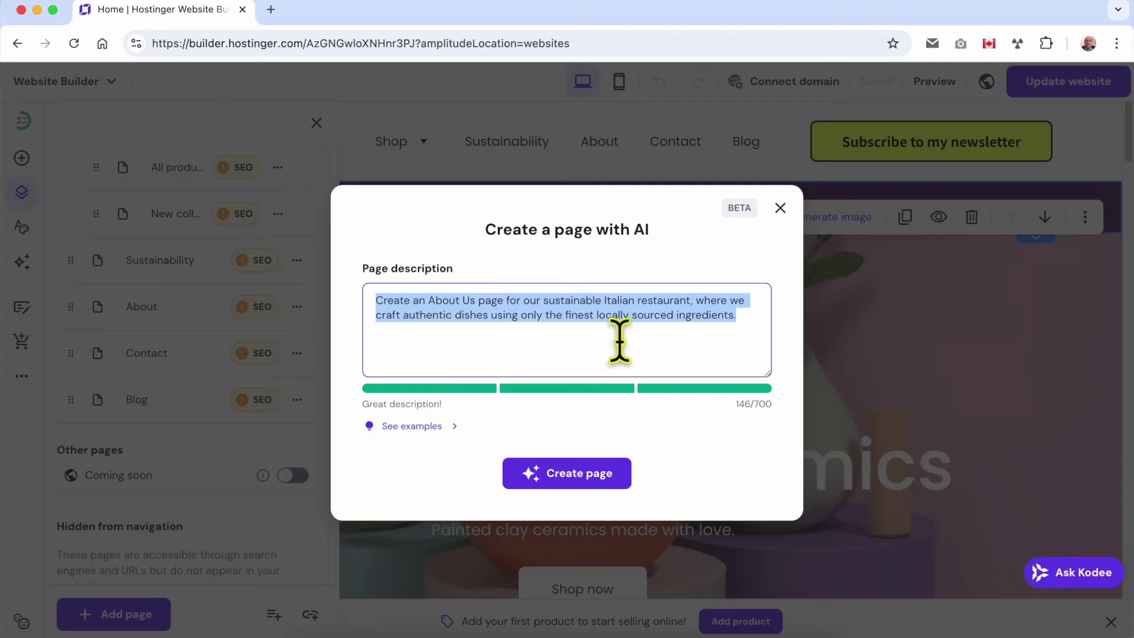
pyautogui.click(737, 331)
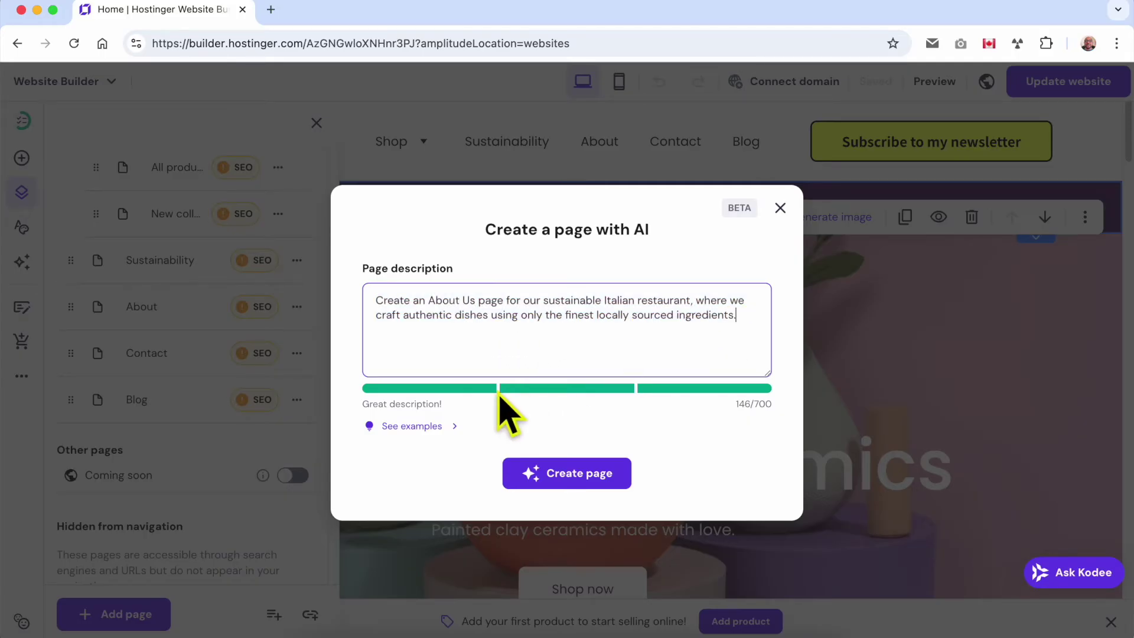
pyautogui.doubleClick(407, 406)
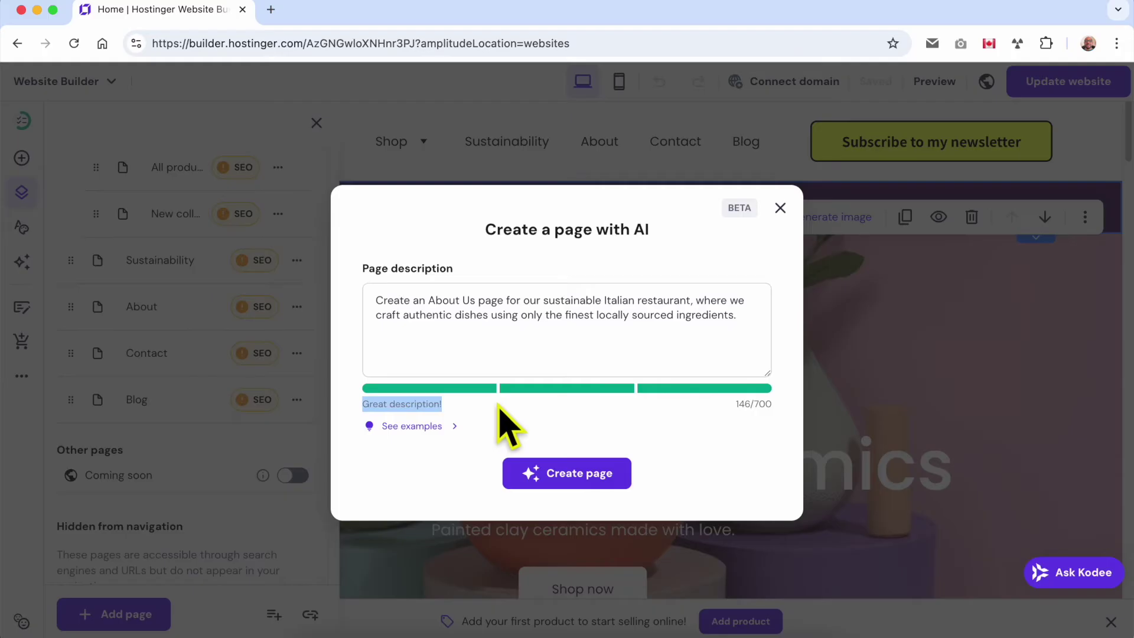
pyautogui.click(423, 427)
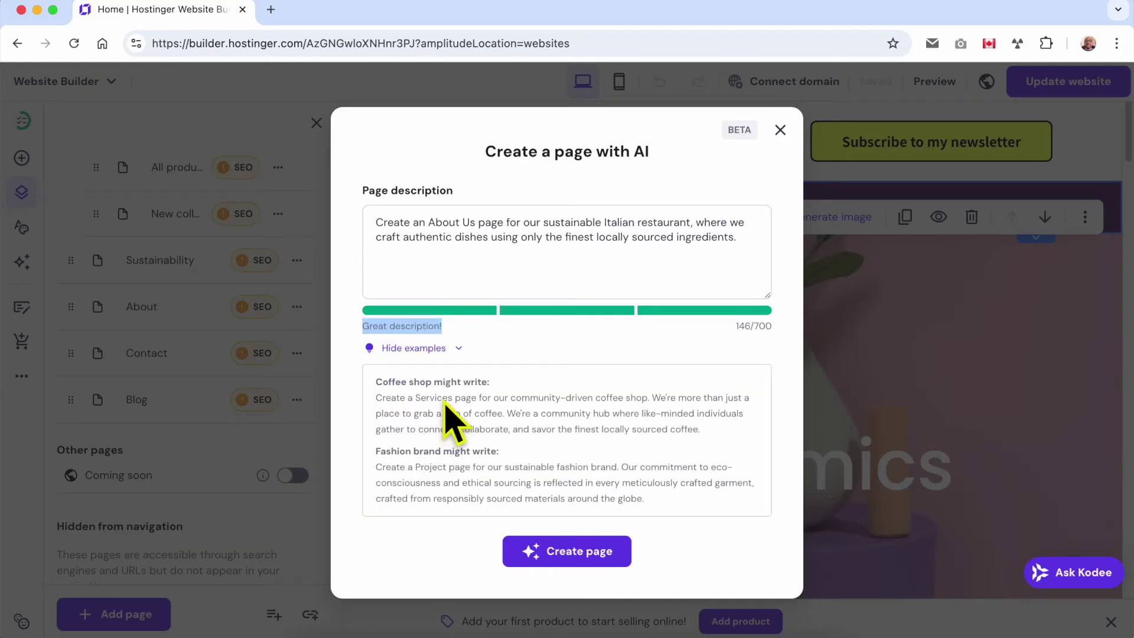
pyautogui.tripleClick(405, 399)
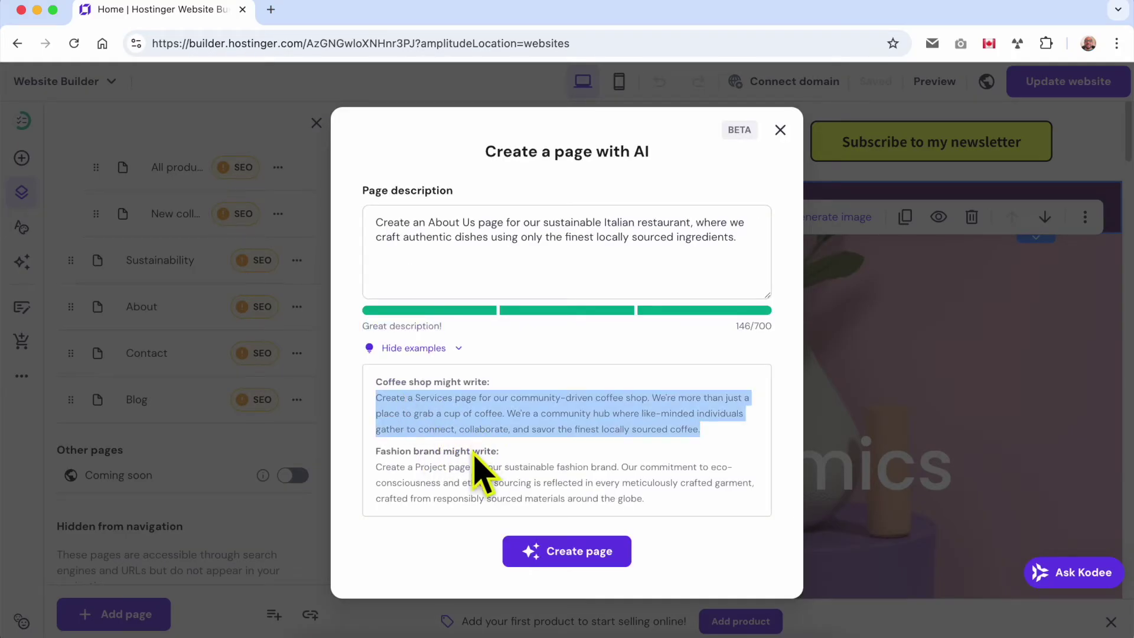
pyautogui.tripleClick(463, 469)
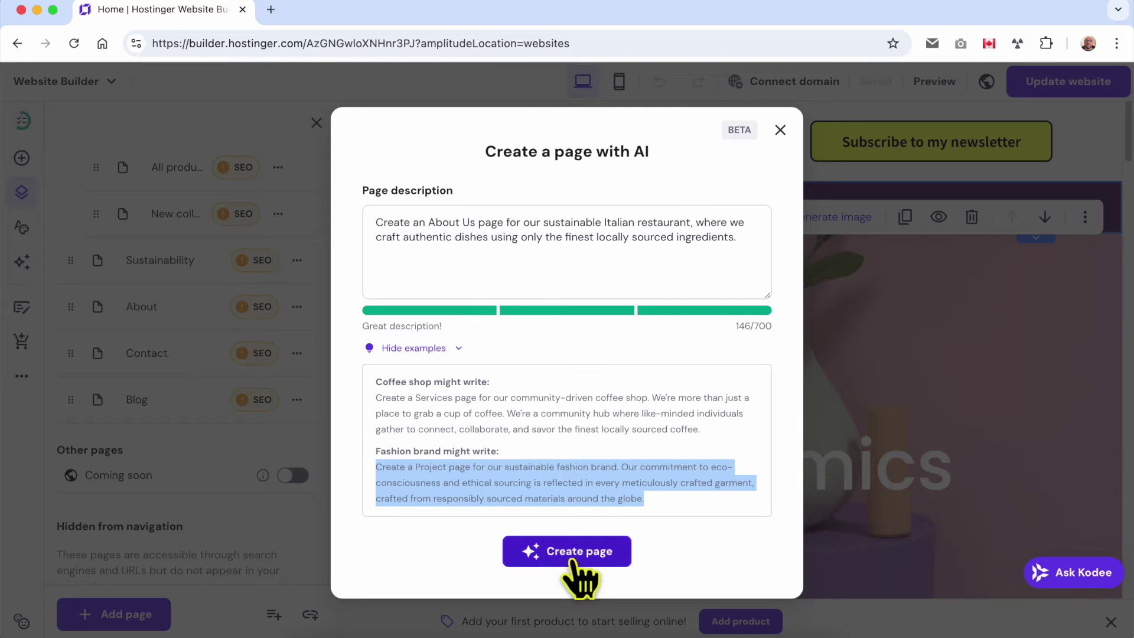
pyautogui.click(581, 552)
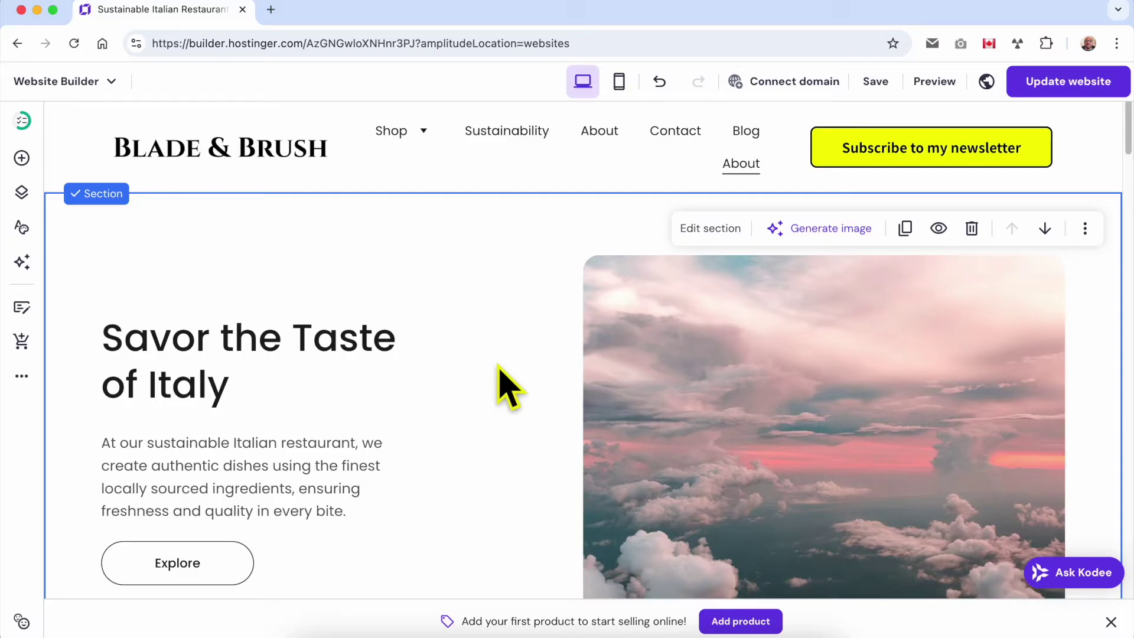
# Examine the generated About page from its hero image through the philosophy, gallery, testimonial and location sections
pyautogui.click(766, 398)
pyautogui.scroll(-3, 524, 435)
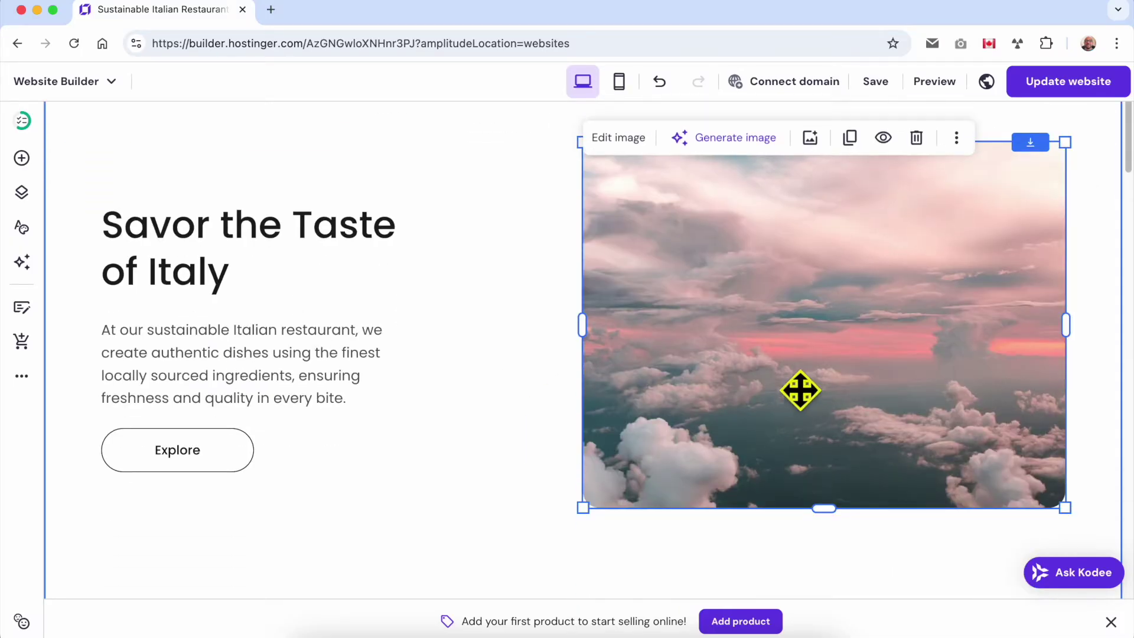
pyautogui.scroll(1, 805, 439)
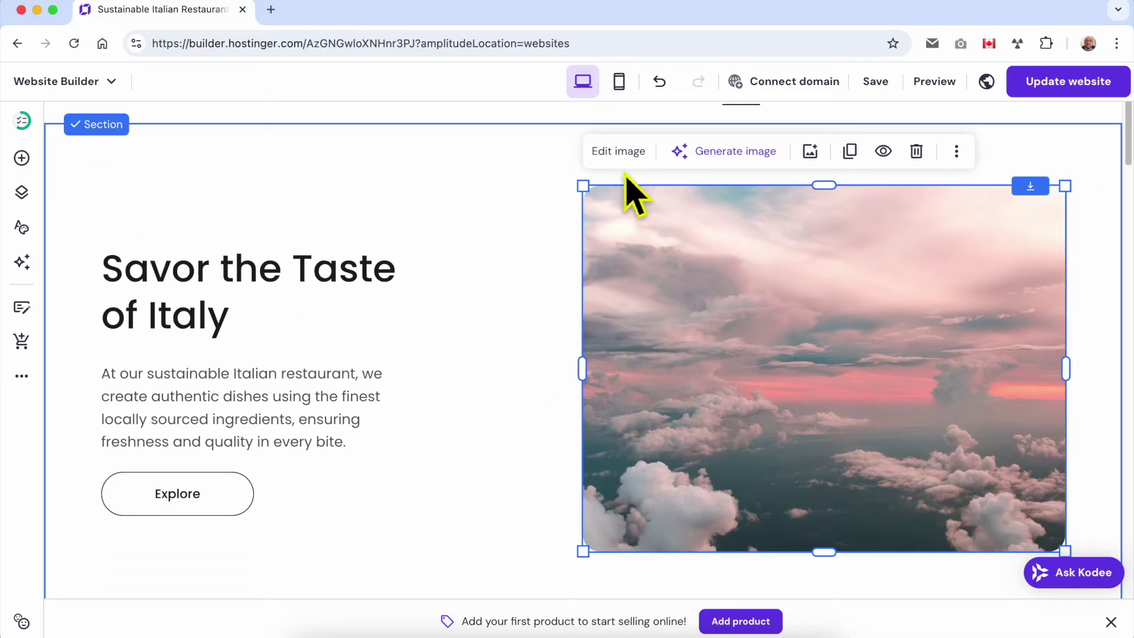
pyautogui.click(515, 375)
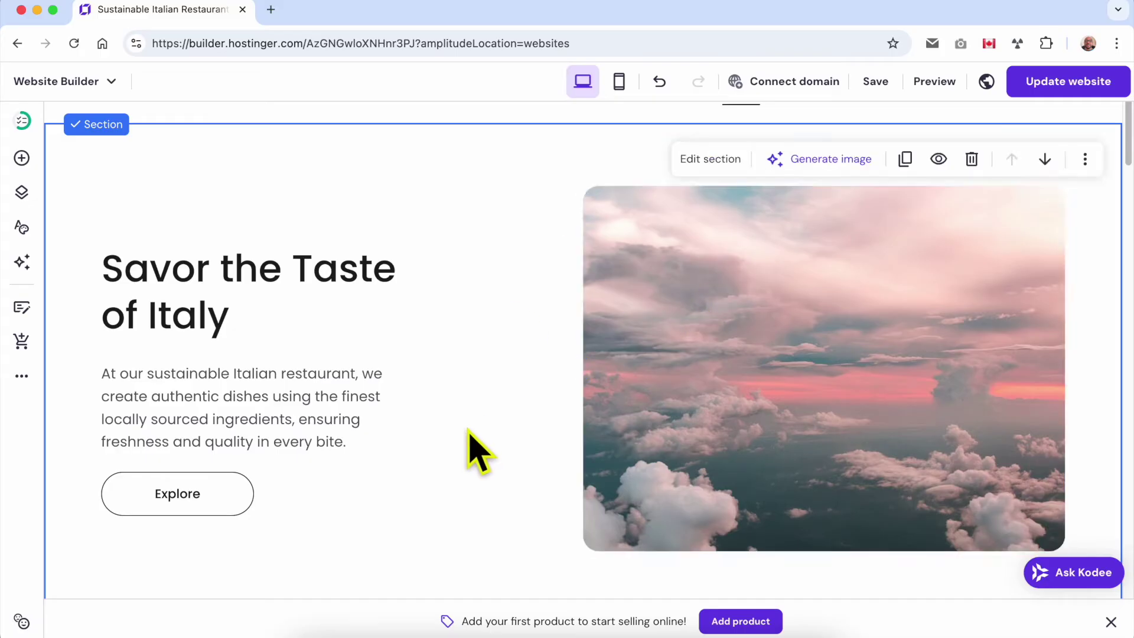
pyautogui.scroll(-5, 472, 452)
pyautogui.scroll(-4, 478, 451)
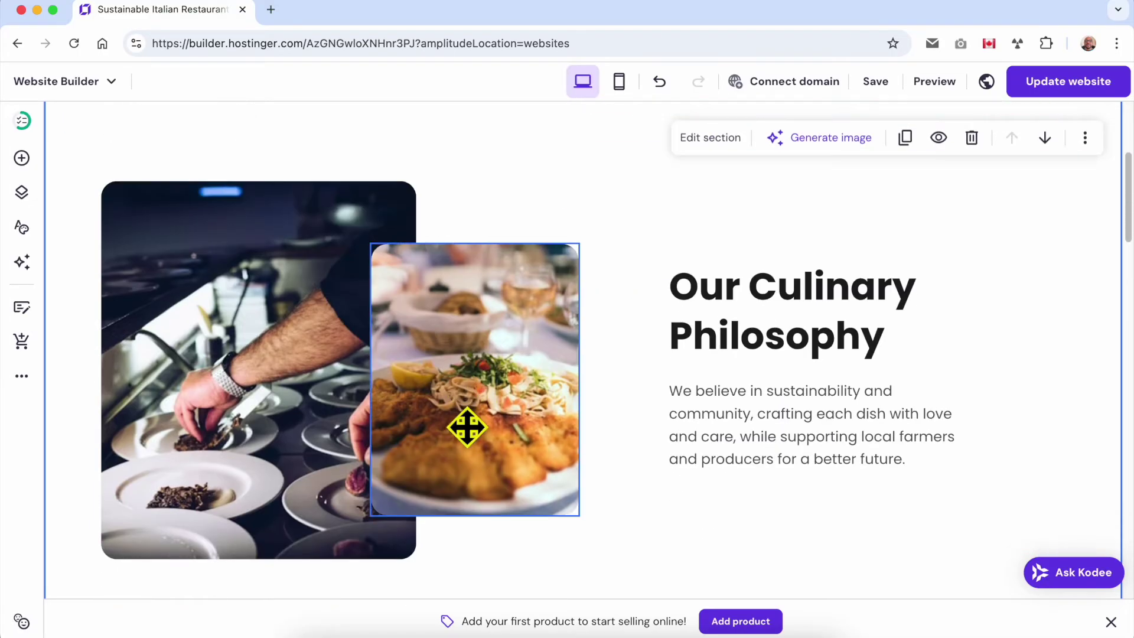
pyautogui.scroll(-9, 716, 426)
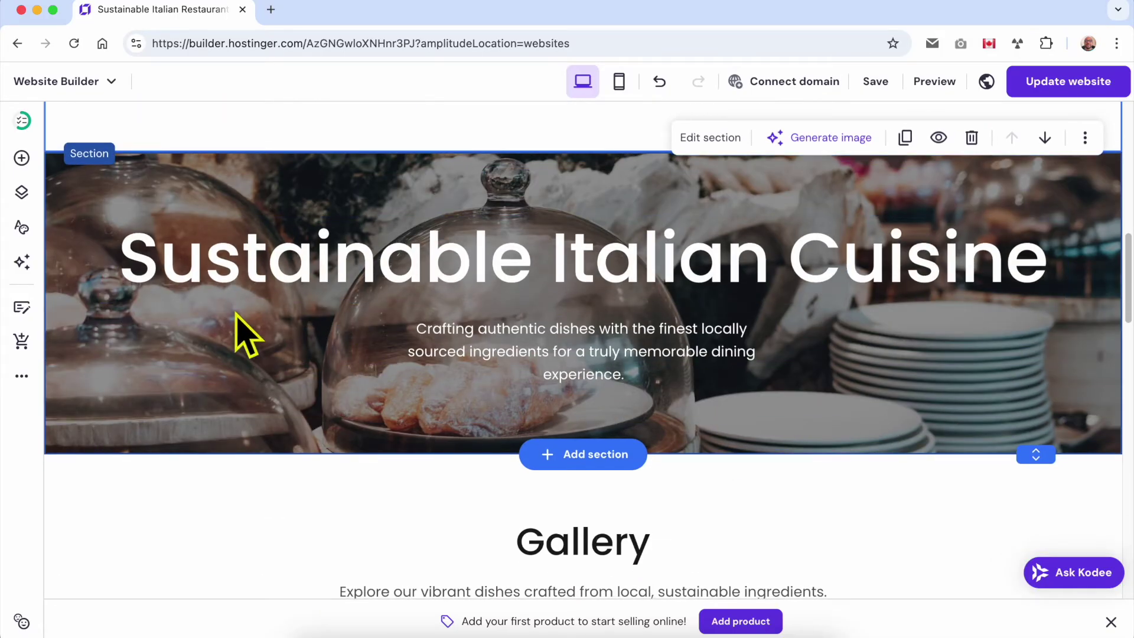
pyautogui.scroll(-7, 238, 342)
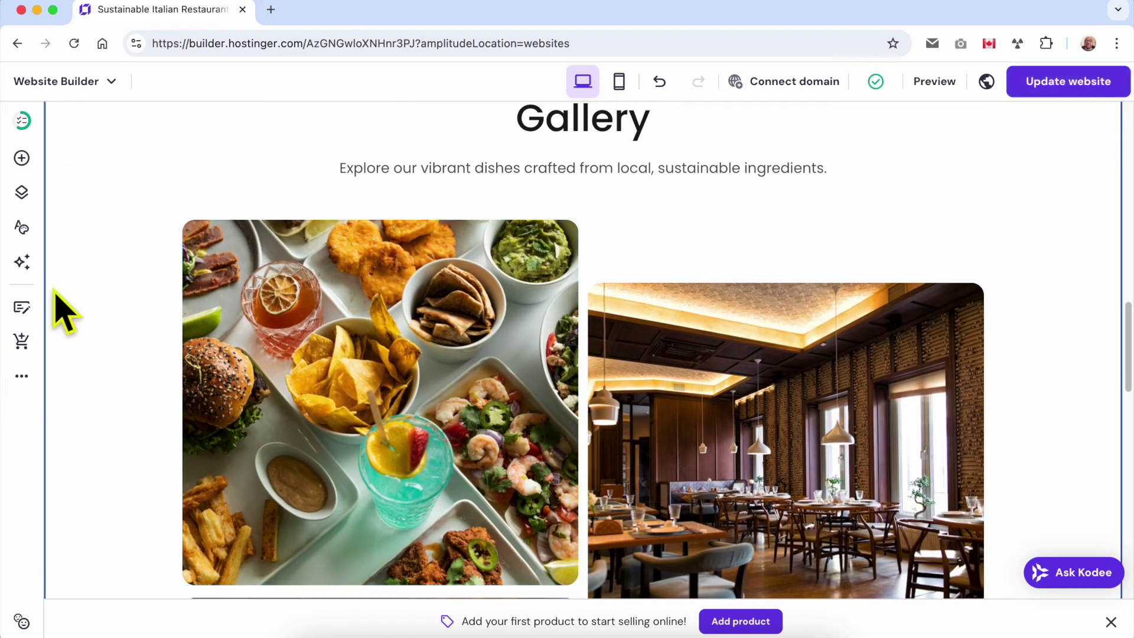
pyautogui.scroll(-17, 131, 314)
pyautogui.scroll(-9, 372, 317)
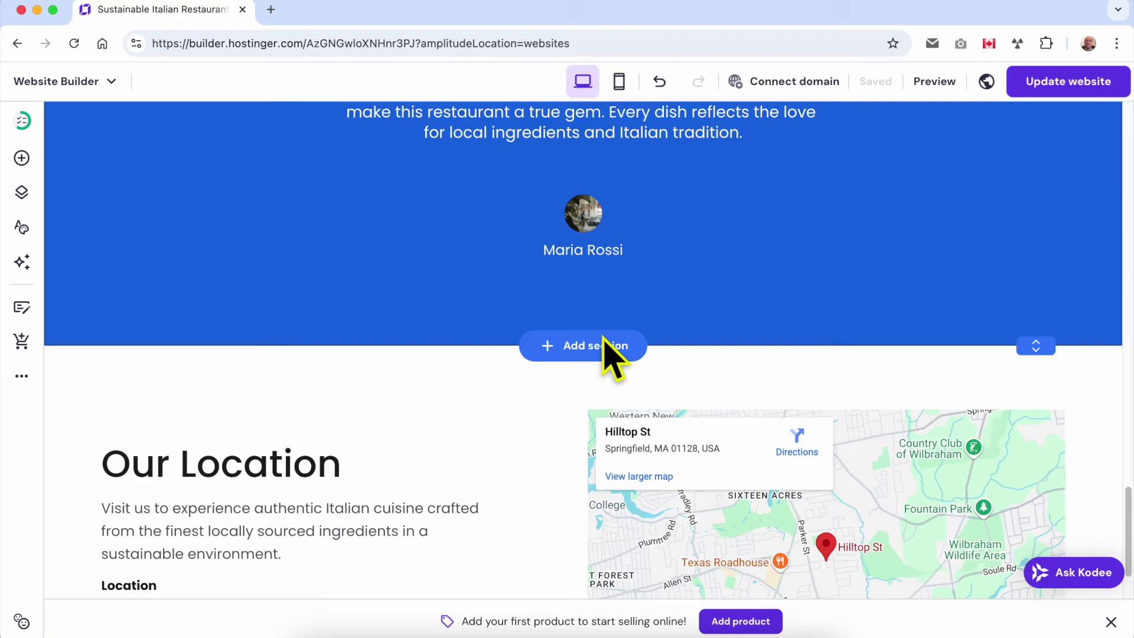
pyautogui.scroll(20, 470, 367)
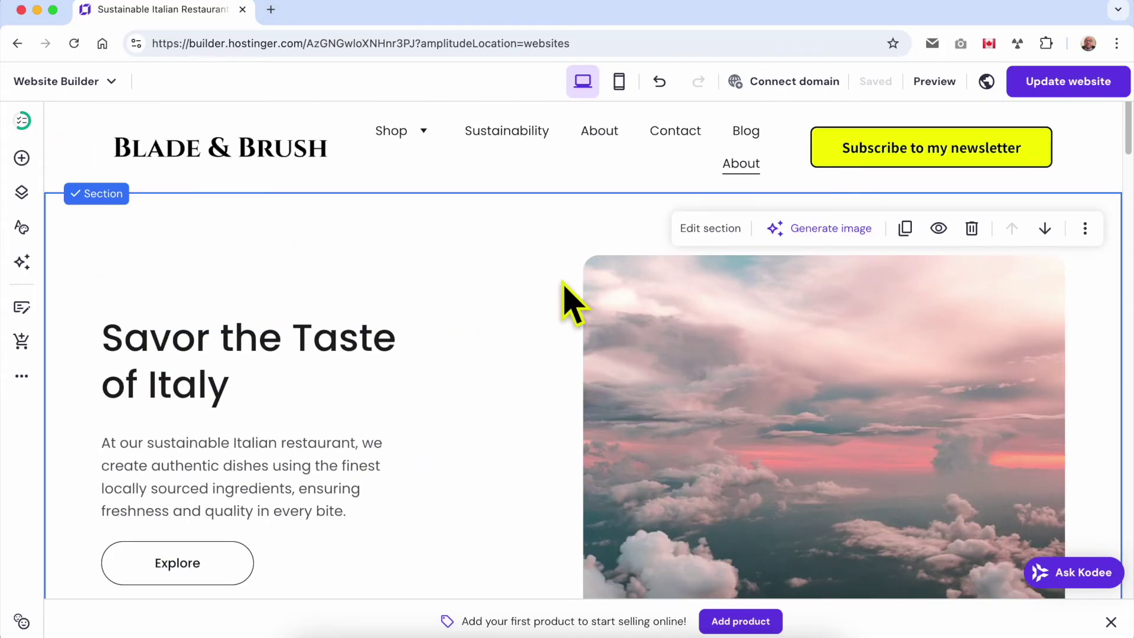
# Open the image settings of the hero section's sky picture and close them without changes
pyautogui.click(656, 273)
pyautogui.click(631, 247)
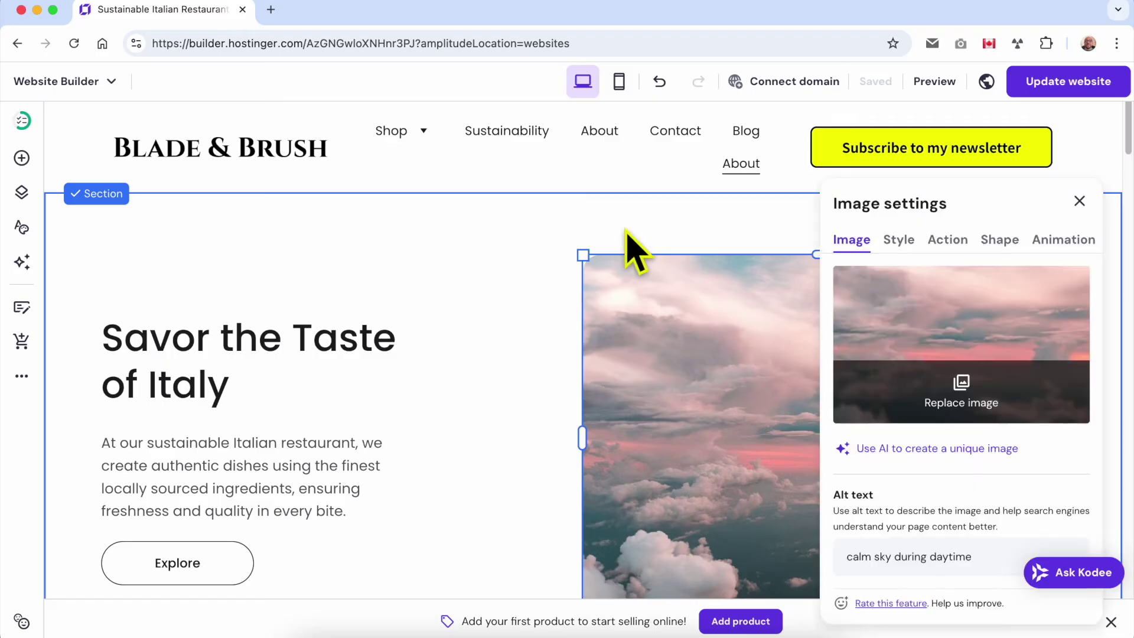
pyautogui.click(576, 282)
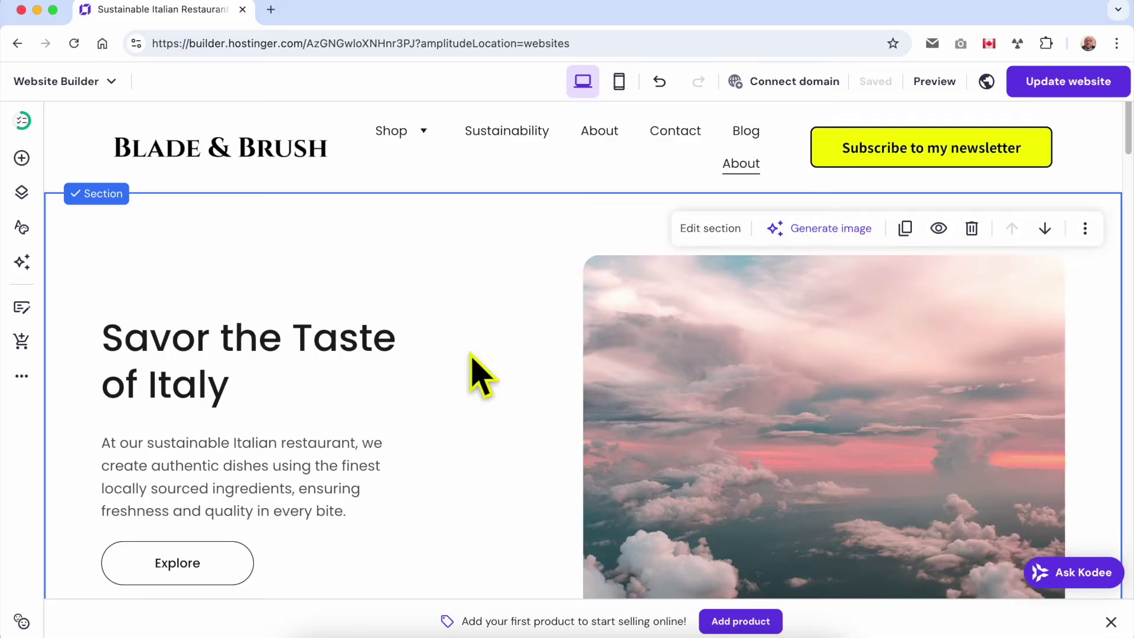
# Add a new empty page to the website, keeping its default page settings
pyautogui.click(21, 192)
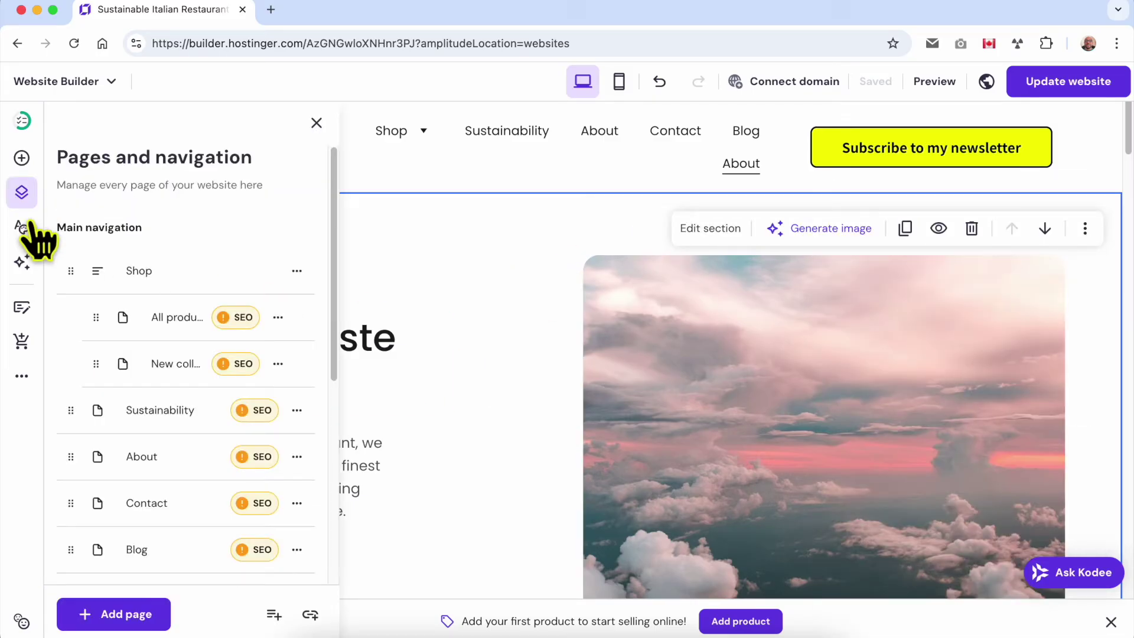
pyautogui.click(124, 616)
pyautogui.click(244, 277)
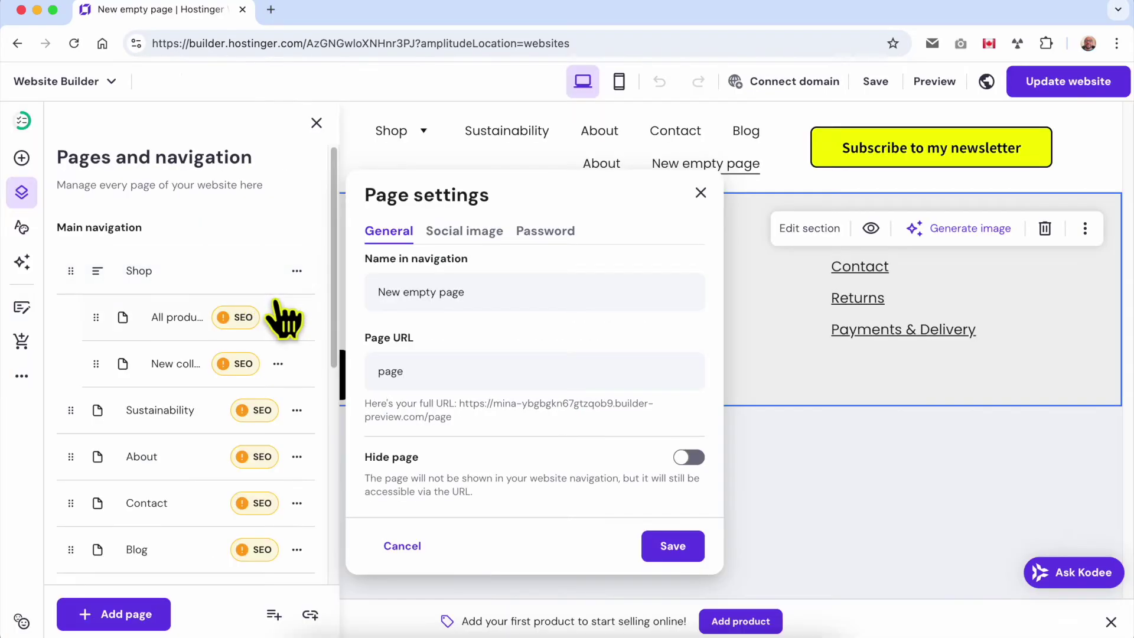
pyautogui.click(824, 463)
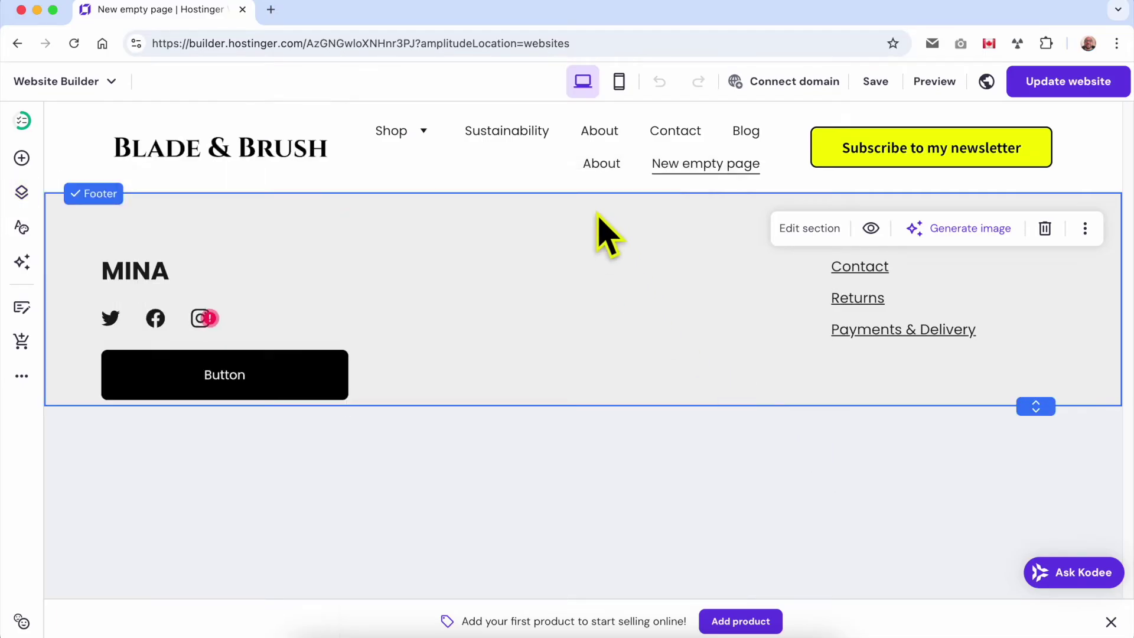
# Add a blank section below the header of the new empty page and adjust its height
pyautogui.click(607, 194)
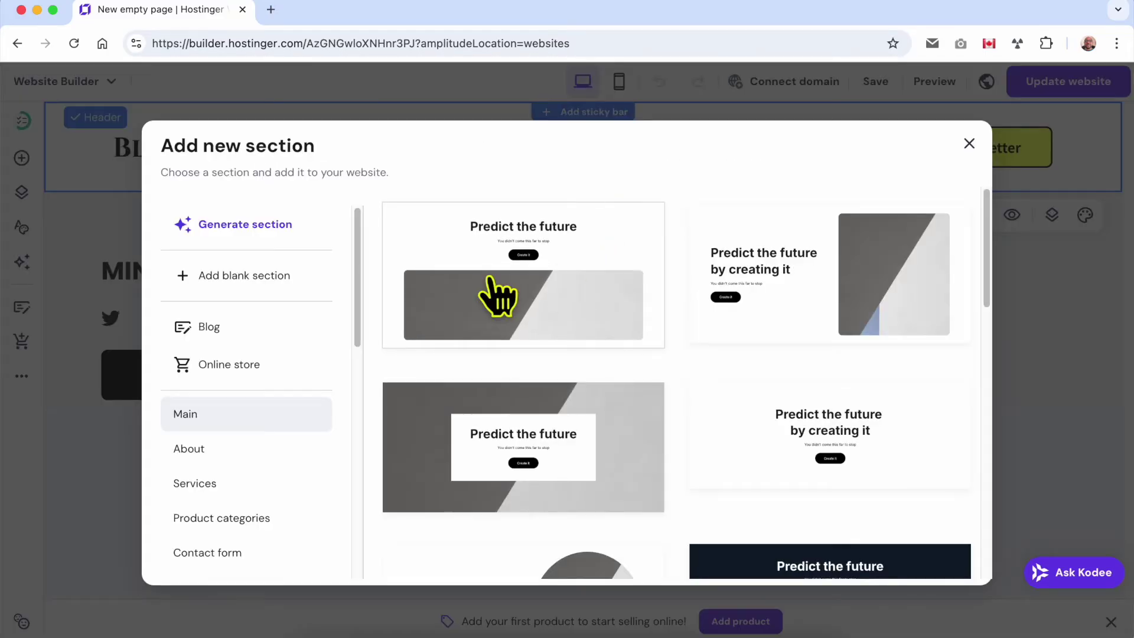
pyautogui.click(258, 282)
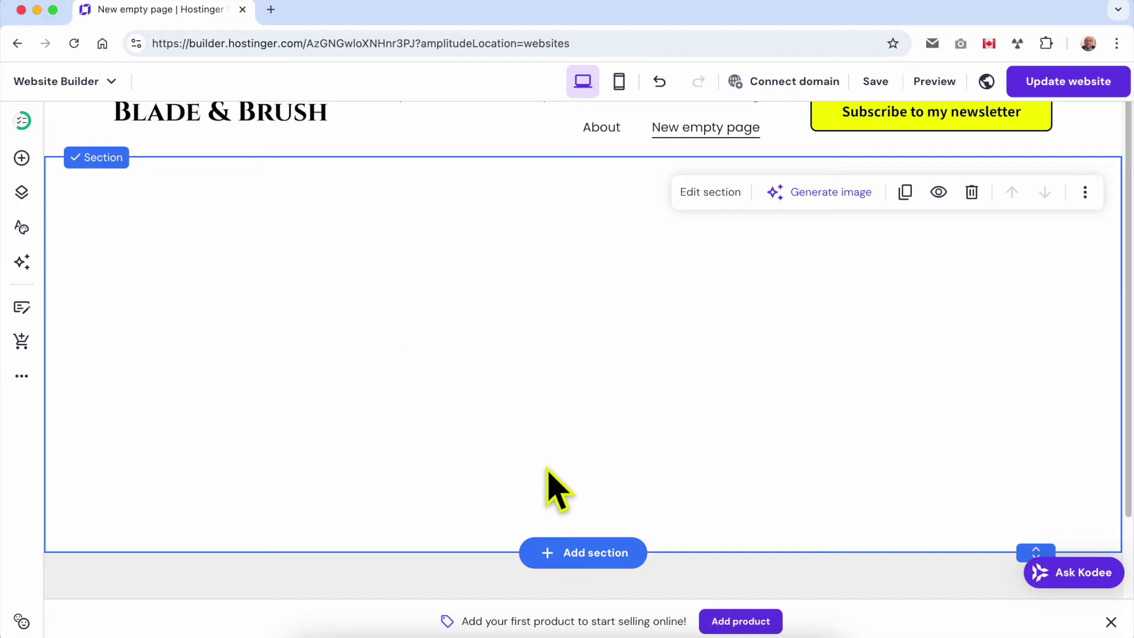
pyautogui.moveTo(1036, 547); pyautogui.dragTo(948, 435)
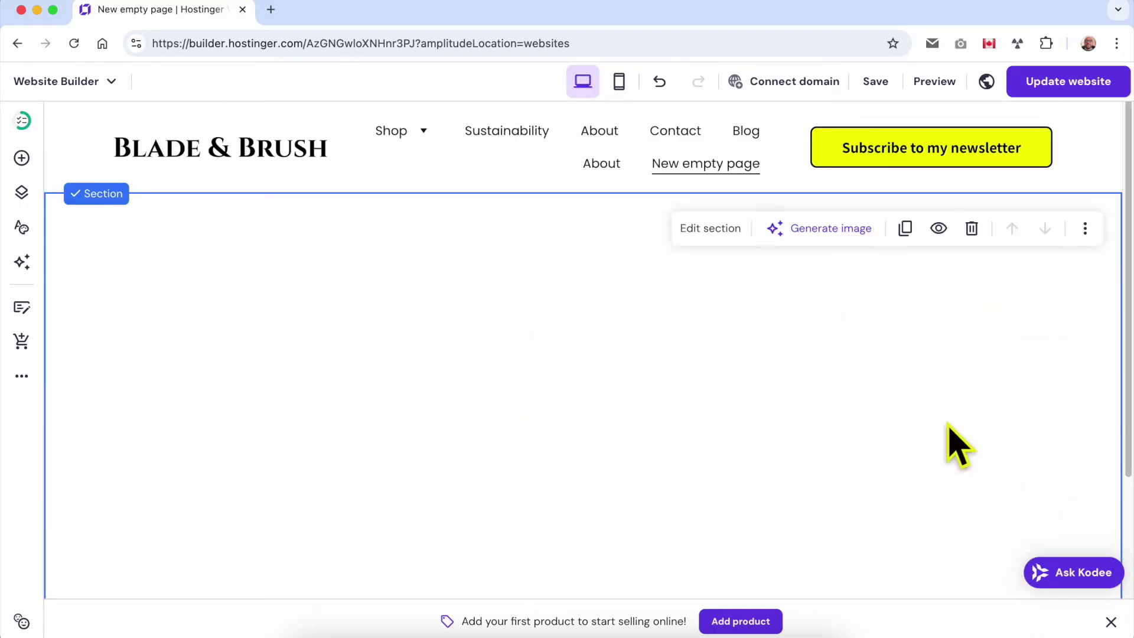
pyautogui.scroll(-5, 974, 449)
pyautogui.moveTo(1038, 413); pyautogui.dragTo(1037, 607)
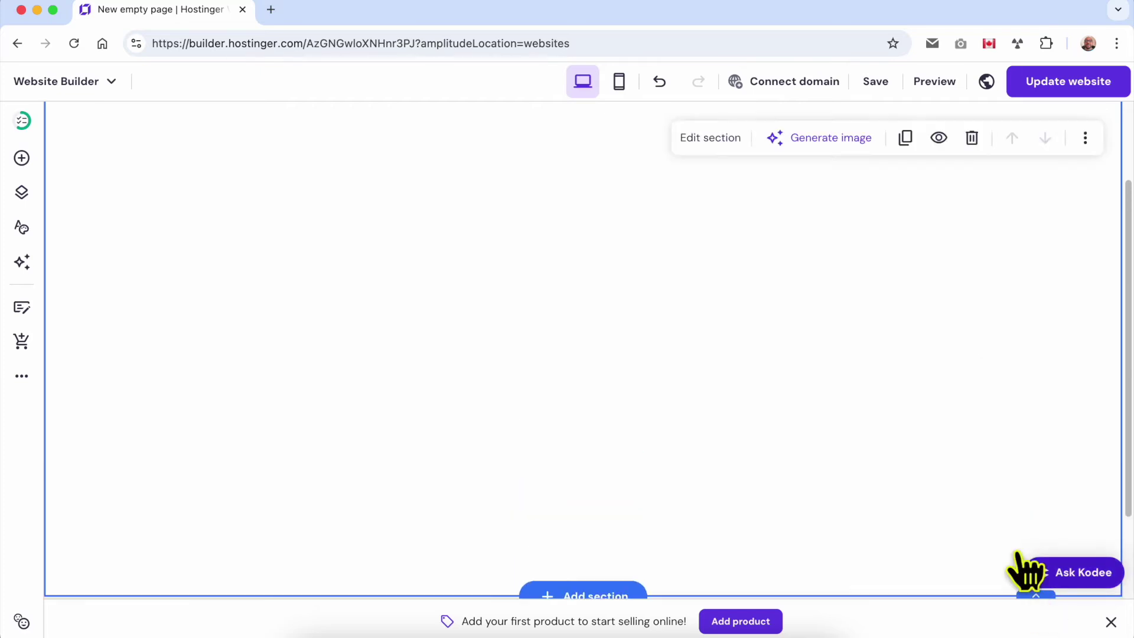
pyautogui.scroll(6, 726, 405)
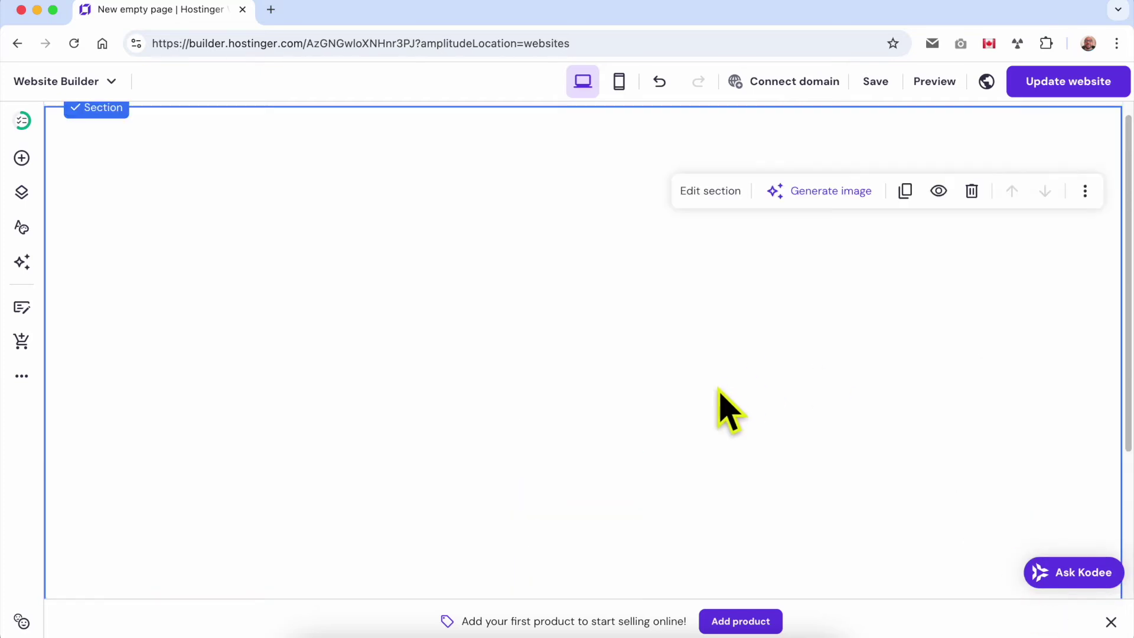
# Add a button and a video to the blank section, and place the button beneath the video
pyautogui.click(22, 158)
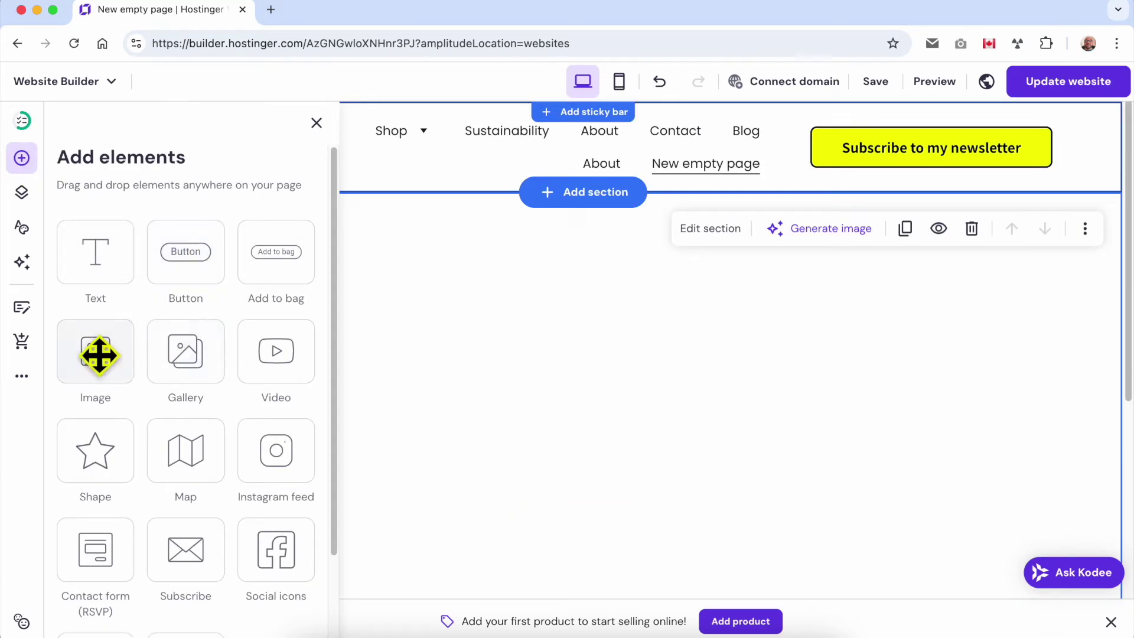
pyautogui.click(472, 355)
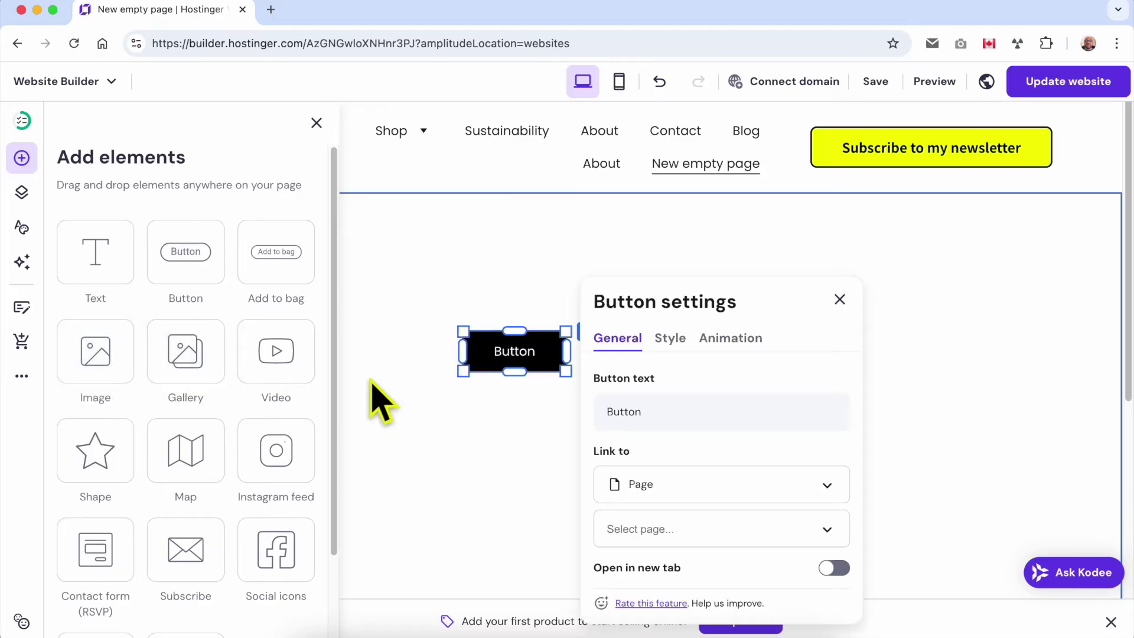
pyautogui.moveTo(271, 364); pyautogui.dragTo(508, 283)
pyautogui.click(454, 348)
pyautogui.moveTo(471, 361); pyautogui.dragTo(447, 566)
pyautogui.moveTo(624, 390); pyautogui.dragTo(502, 392)
pyautogui.moveTo(502, 568); pyautogui.dragTo(598, 528)
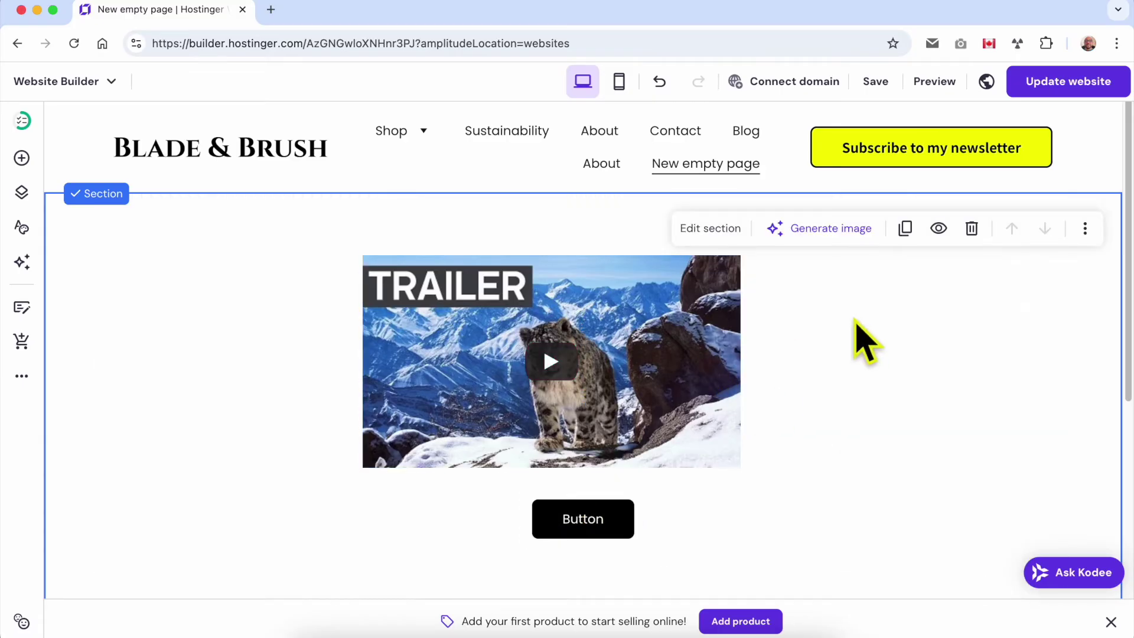
# Add a Services page from the prebuilt layout with a left-aligned "Our services" heading and two-column services, keeping its default page settings
pyautogui.click(22, 193)
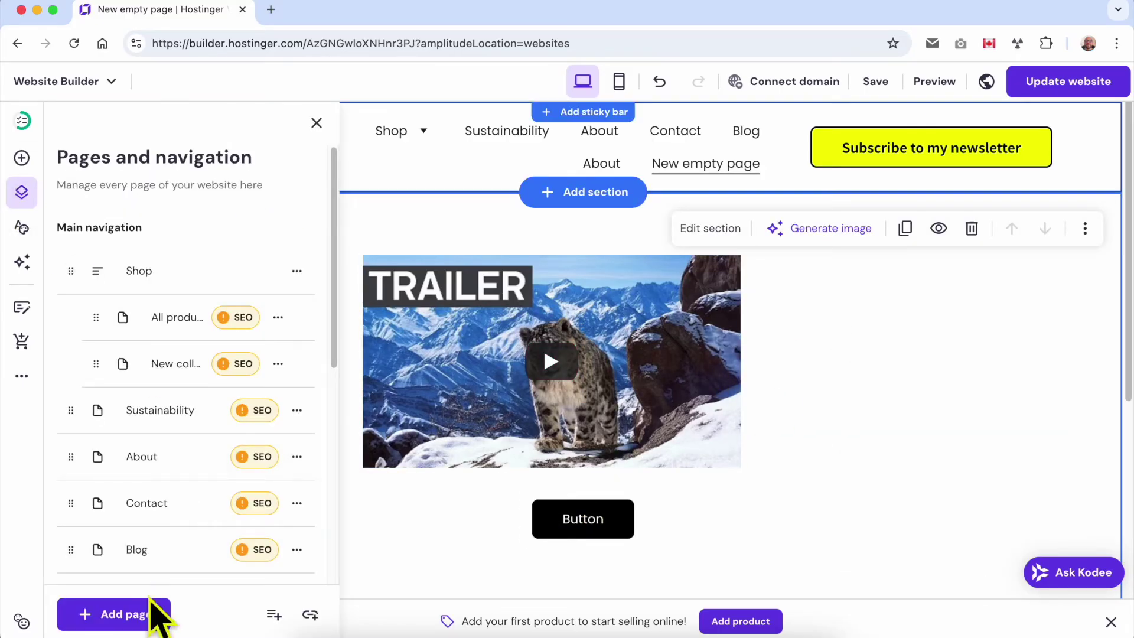
pyautogui.click(155, 614)
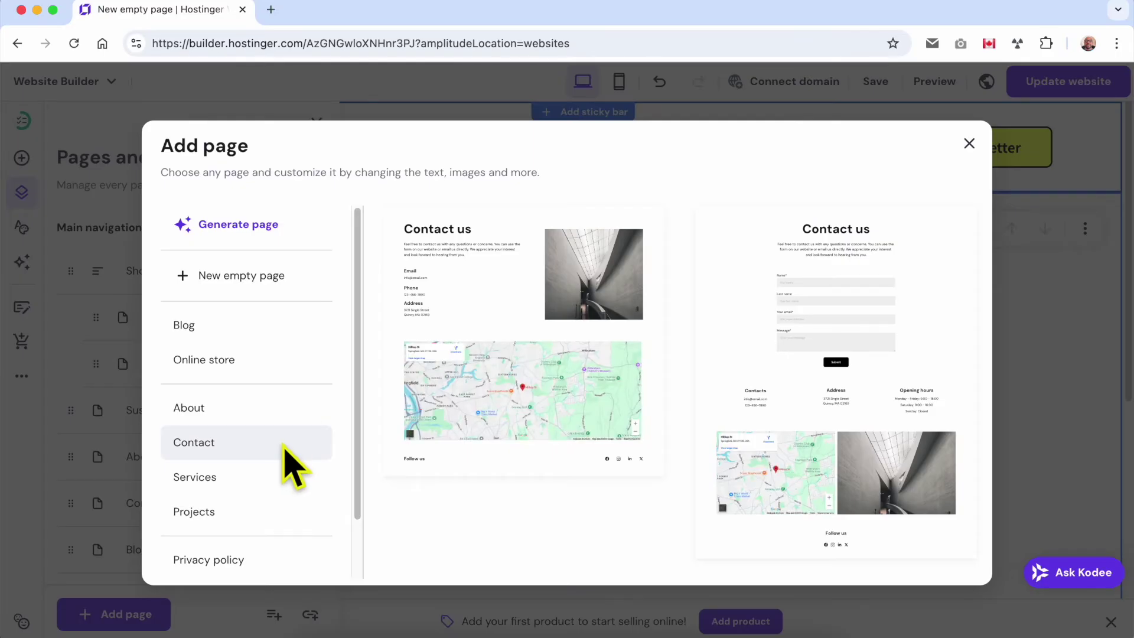
pyautogui.scroll(-2, 266, 451)
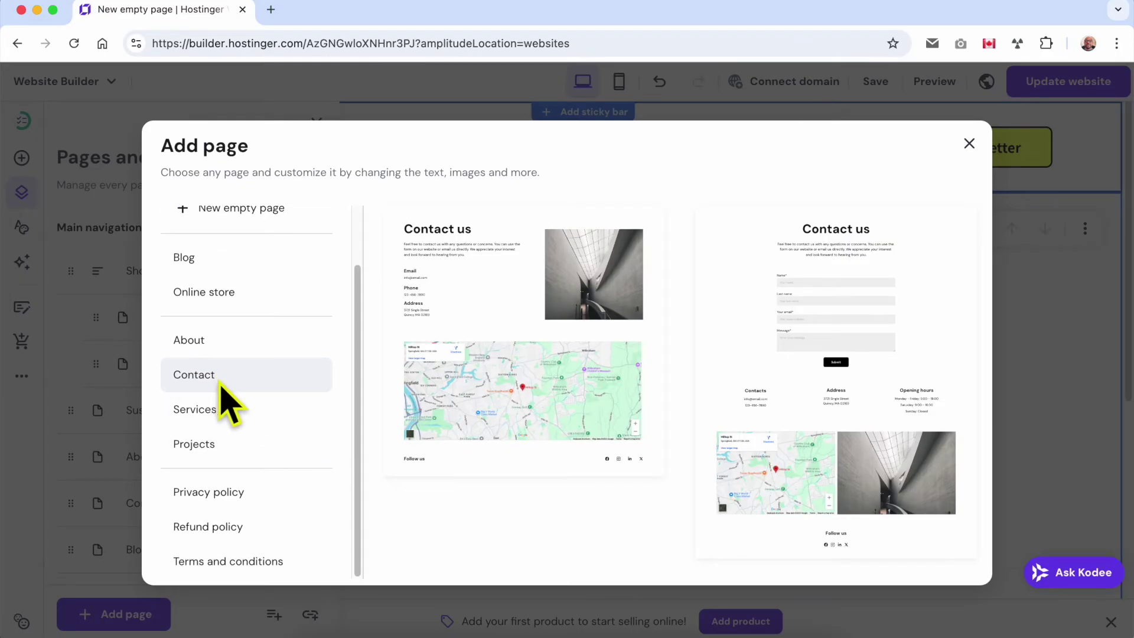
pyautogui.click(224, 408)
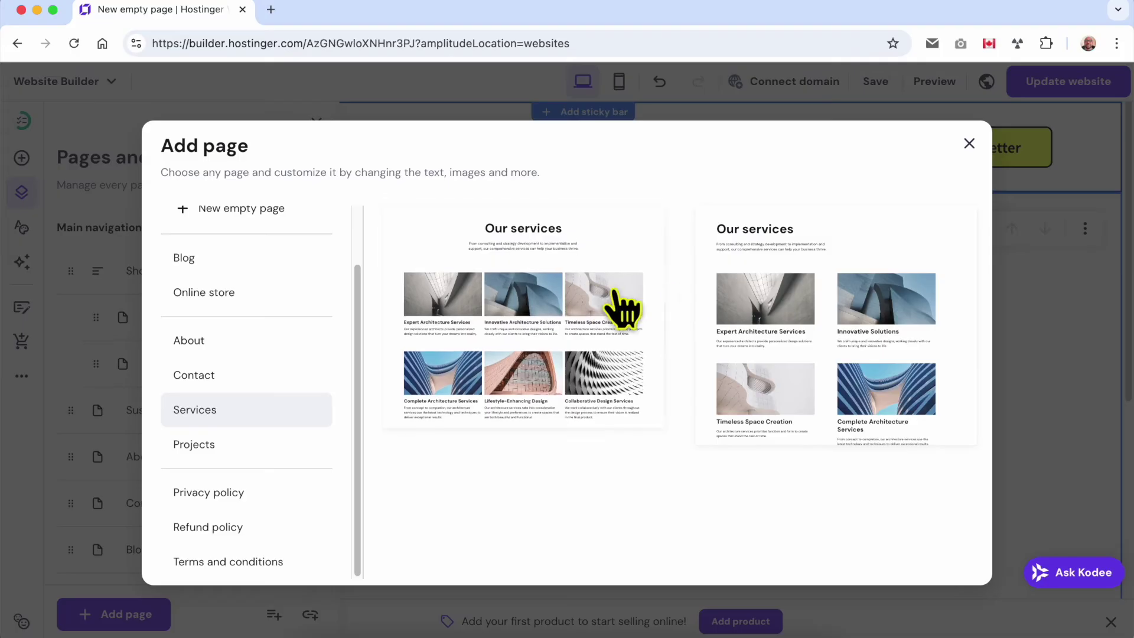
pyautogui.click(788, 304)
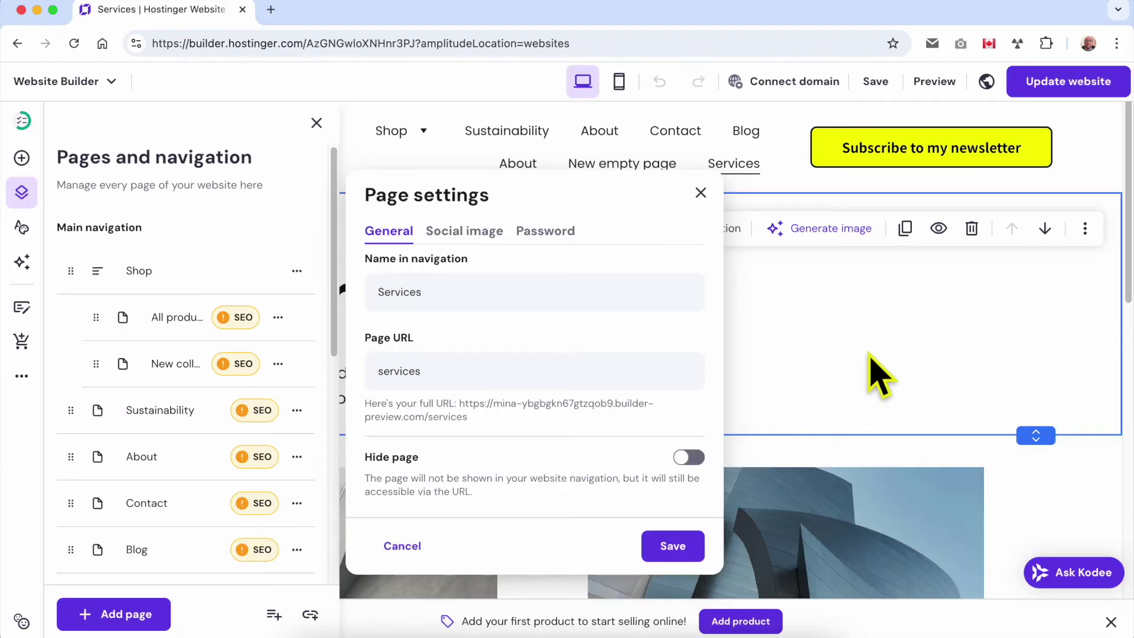
pyautogui.click(835, 413)
# Examine the new Services page, checking the images and text blocks of its four service items
pyautogui.scroll(-1, 591, 384)
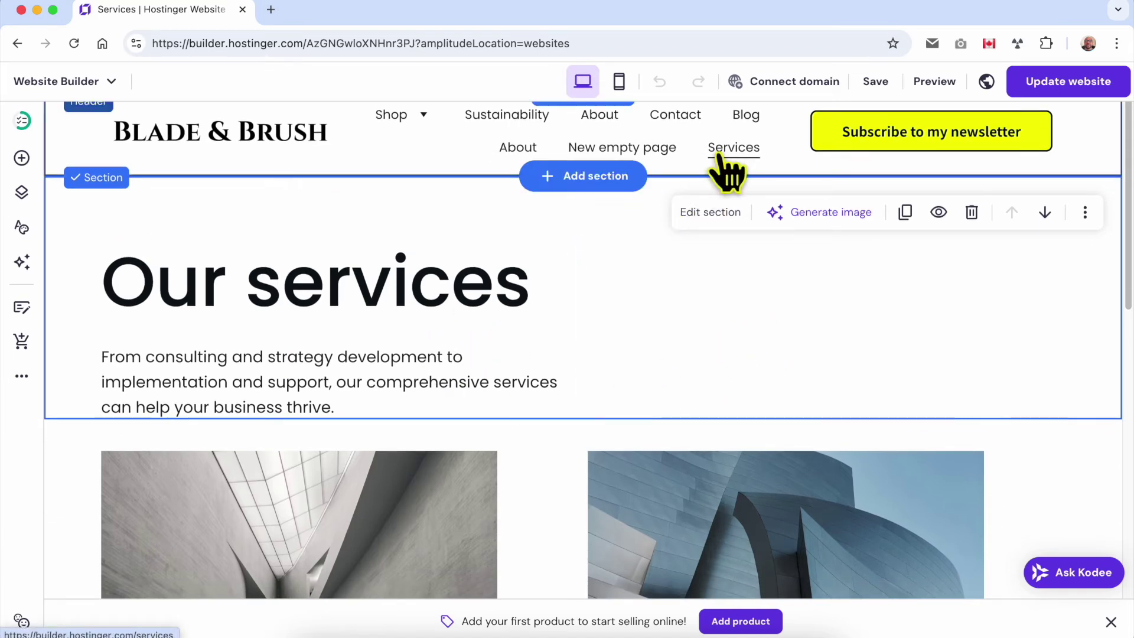
pyautogui.scroll(-6, 720, 340)
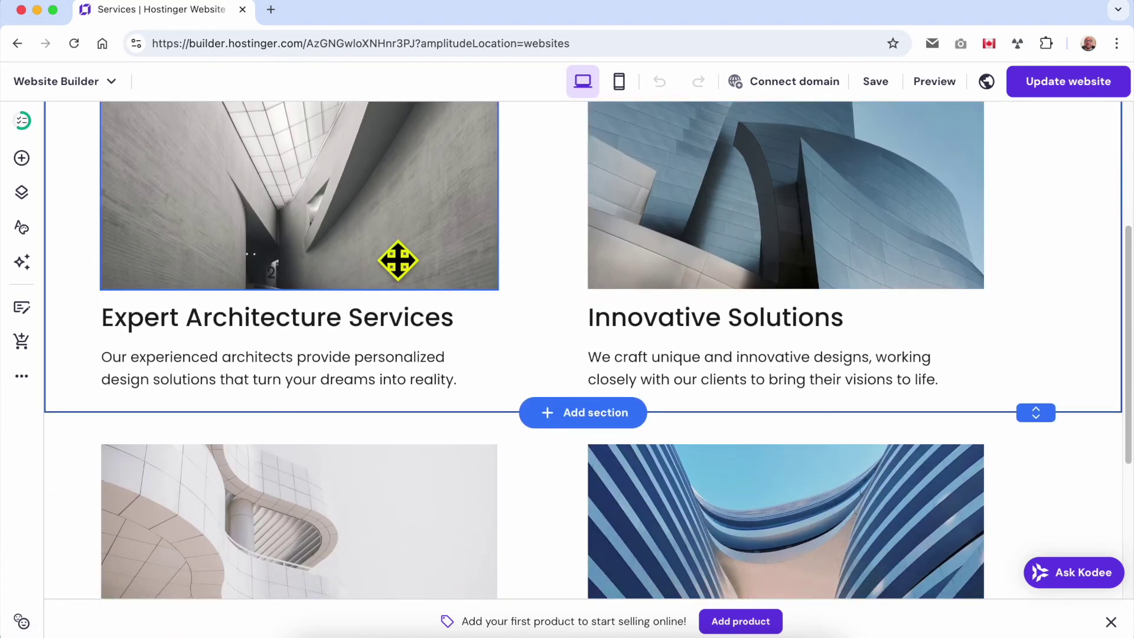
pyautogui.click(395, 268)
pyautogui.click(365, 331)
pyautogui.click(699, 352)
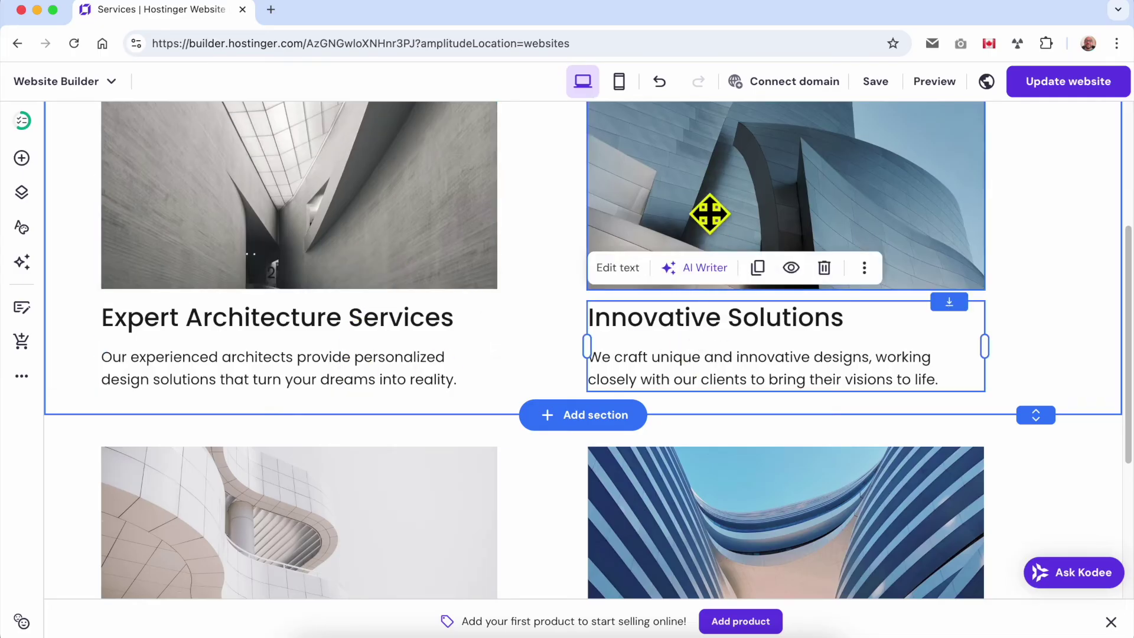
pyautogui.click(709, 215)
pyautogui.scroll(-4, 720, 425)
pyautogui.click(683, 291)
pyautogui.click(355, 412)
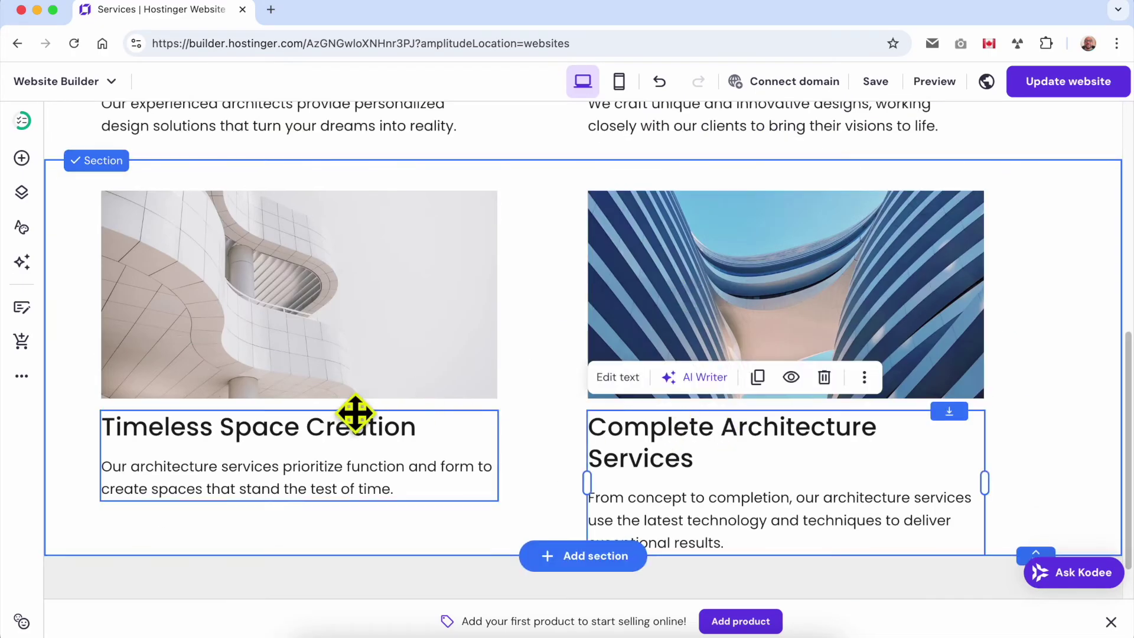
pyautogui.click(371, 342)
pyautogui.scroll(10, 378, 346)
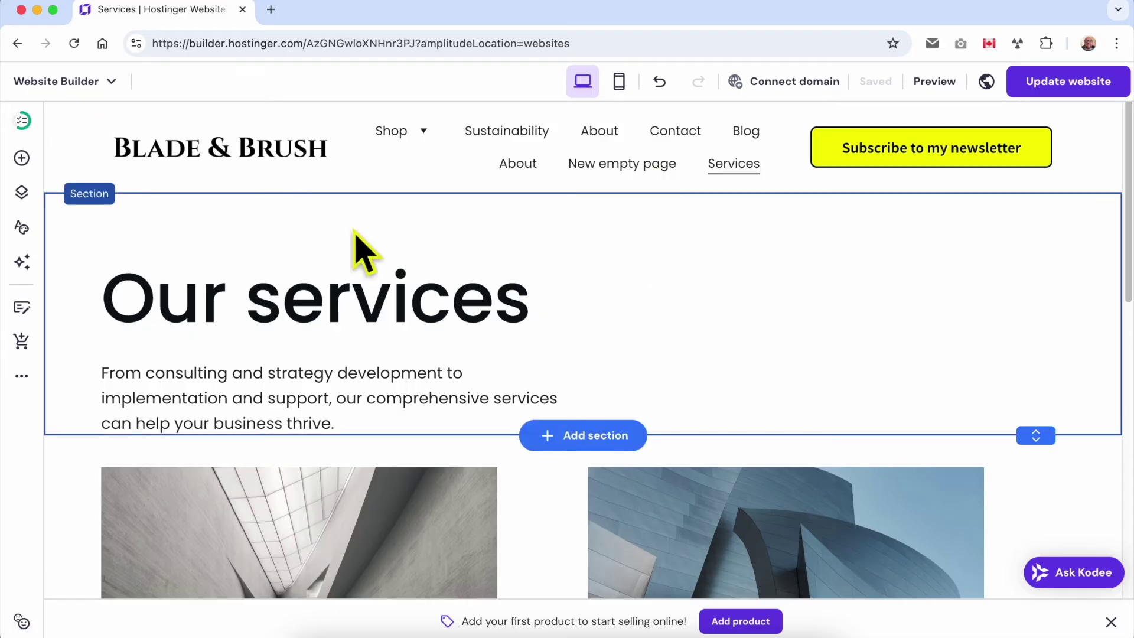
# Open the Services page's general settings to review its navigation name and URL, trying the Hide page option on and off
pyautogui.click(22, 192)
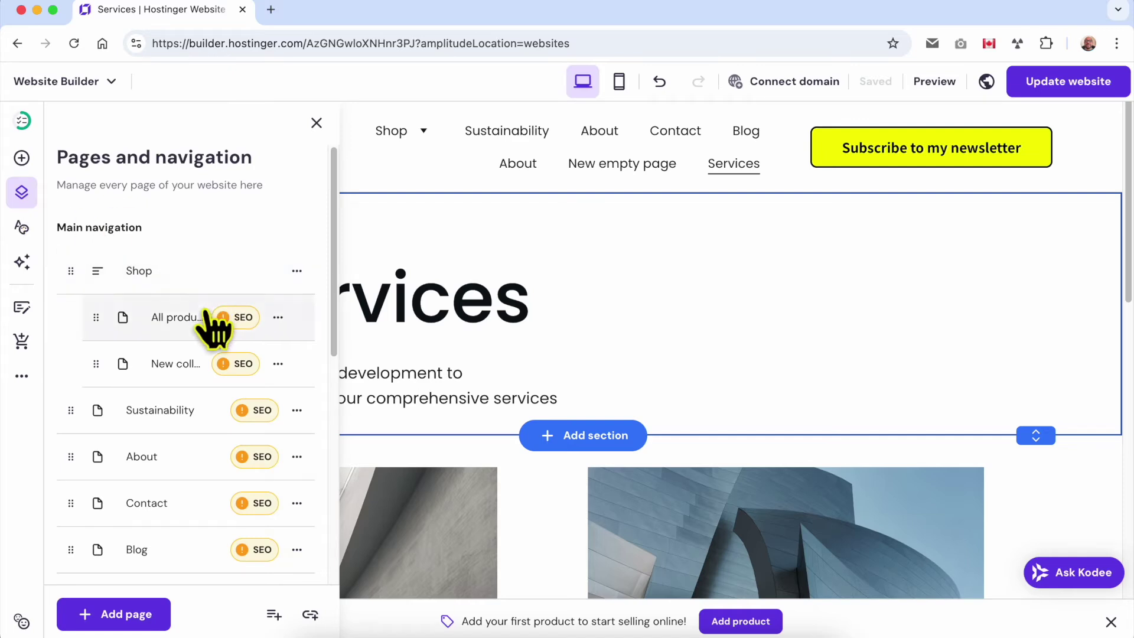
pyautogui.moveTo(89, 218); pyautogui.dragTo(195, 284)
pyautogui.scroll(-5, 215, 309)
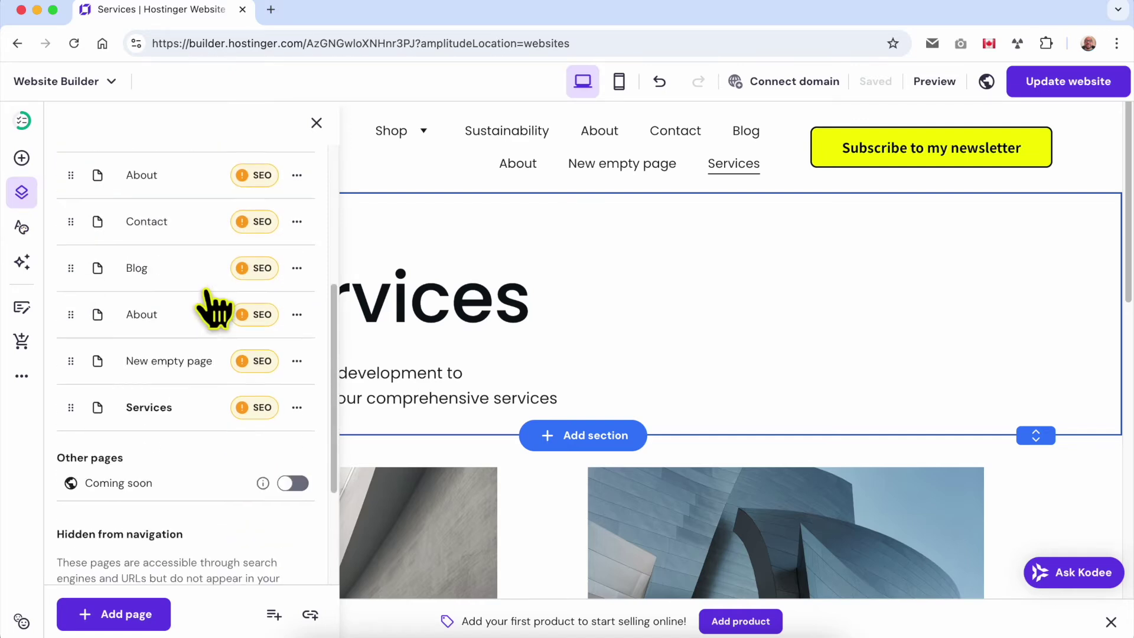
pyautogui.click(296, 407)
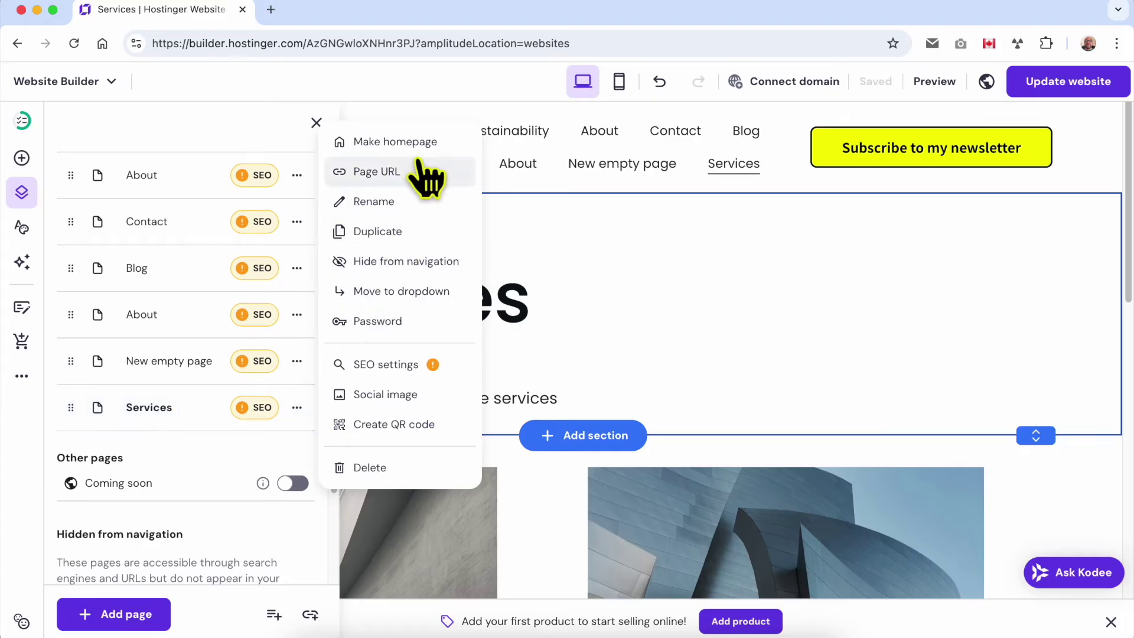
pyautogui.click(418, 204)
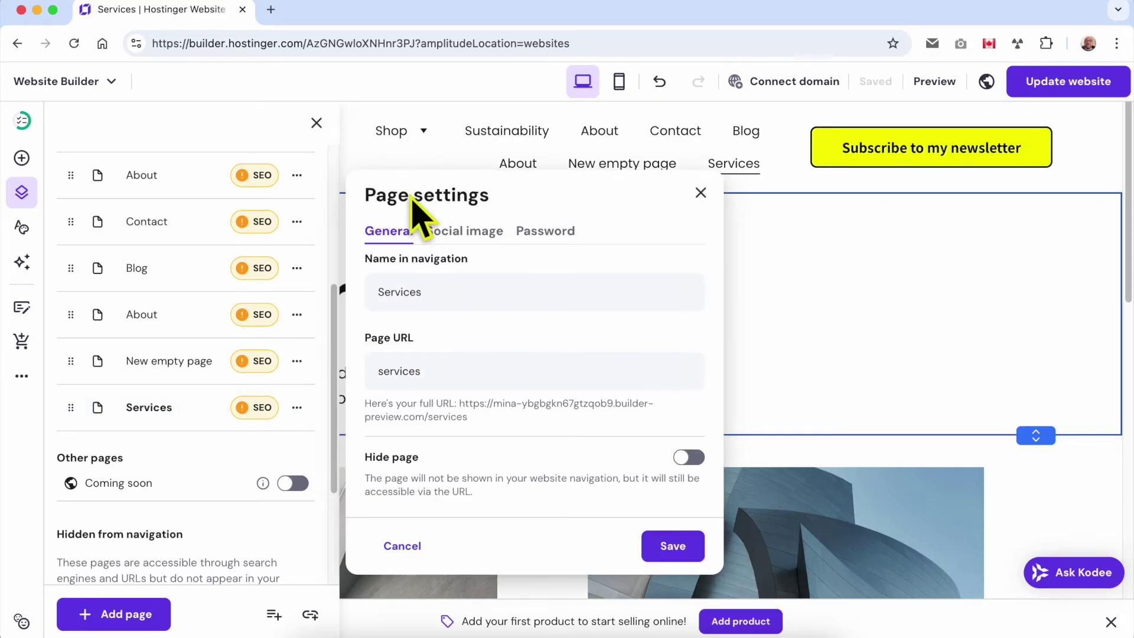
pyautogui.doubleClick(449, 292)
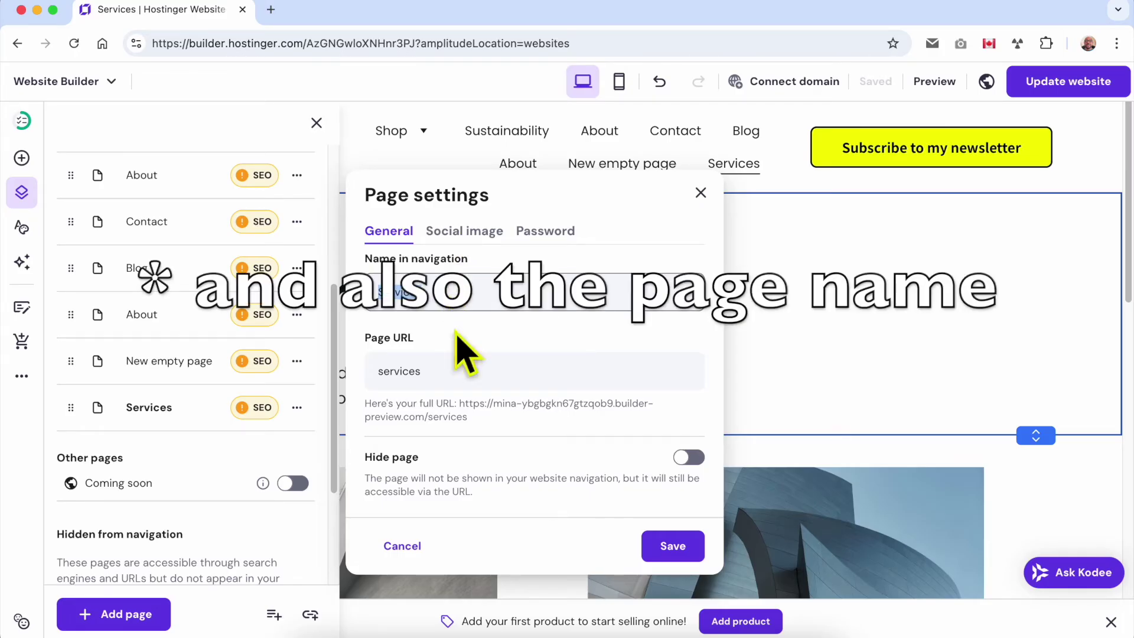
pyautogui.doubleClick(447, 370)
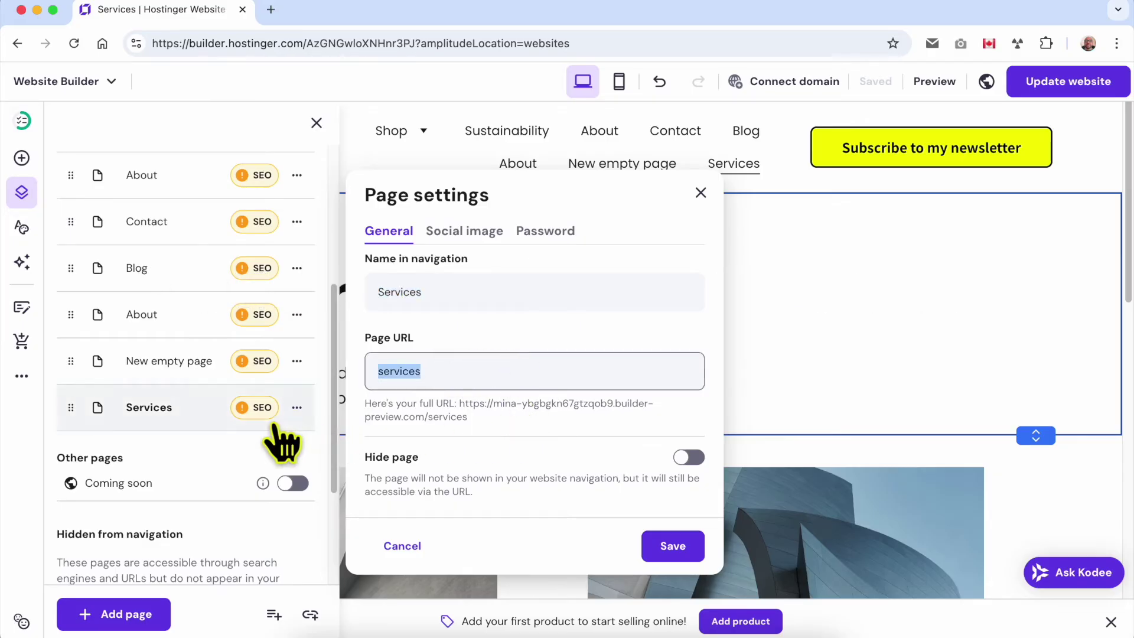
pyautogui.click(689, 458)
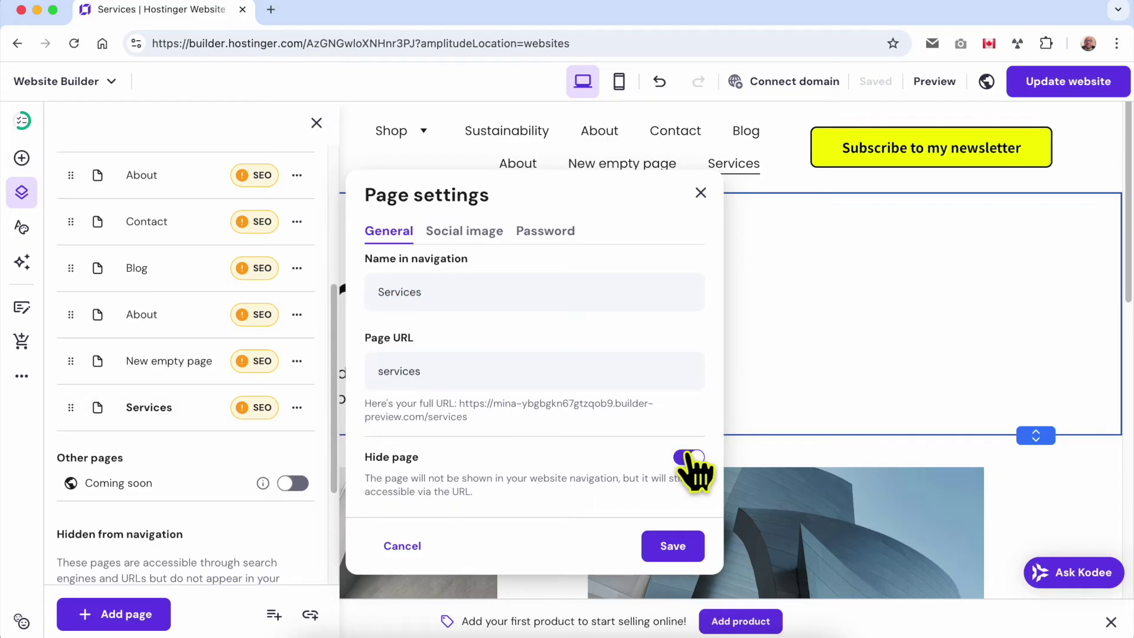
pyautogui.click(689, 457)
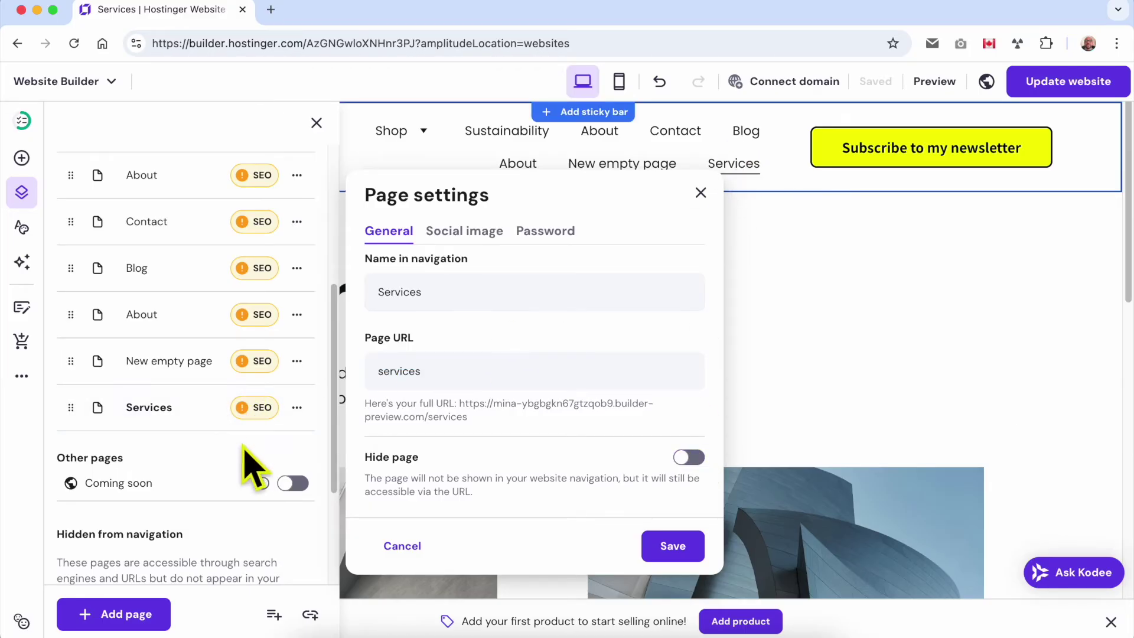
# Review the Services page's social image and password settings, trying password protection on and off, and close the settings
pyautogui.click(467, 232)
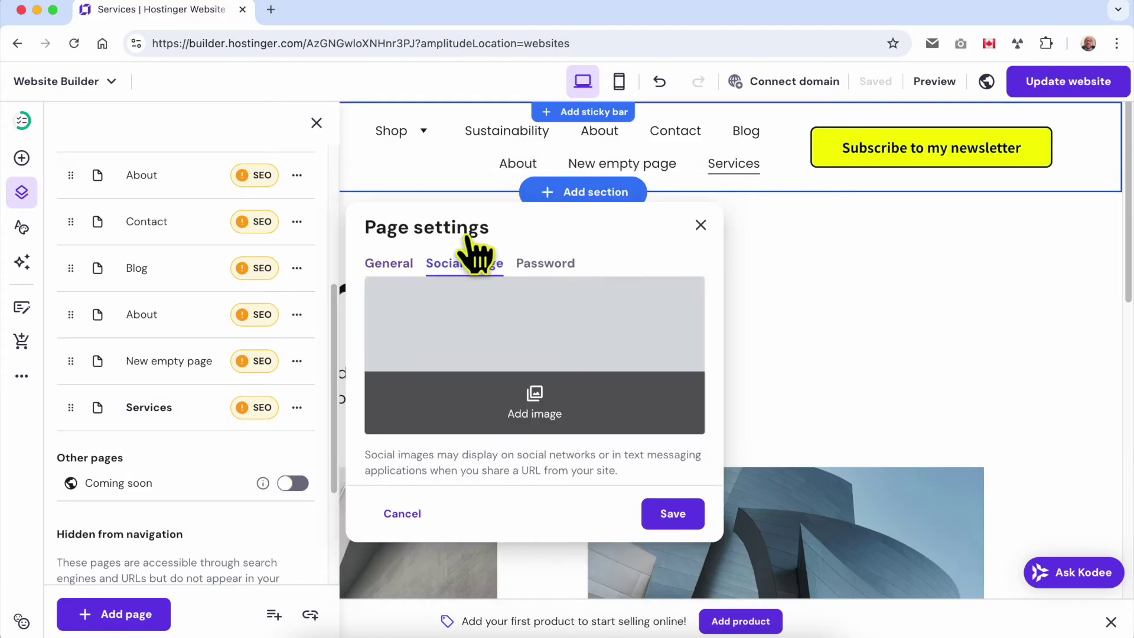
pyautogui.click(546, 264)
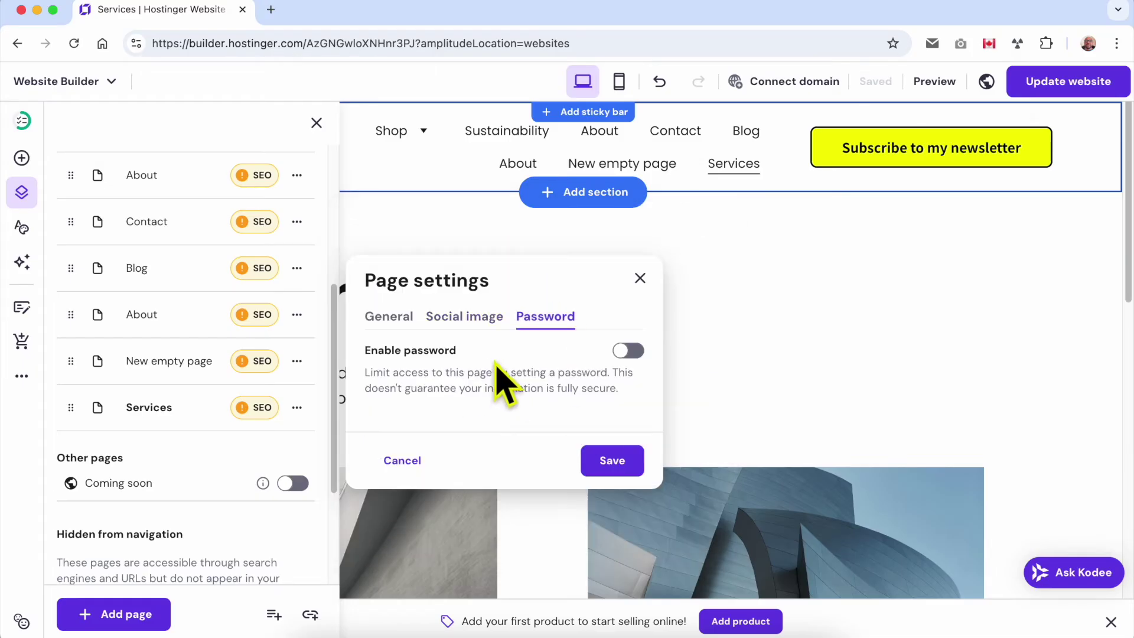
pyautogui.click(628, 351)
pyautogui.click(628, 219)
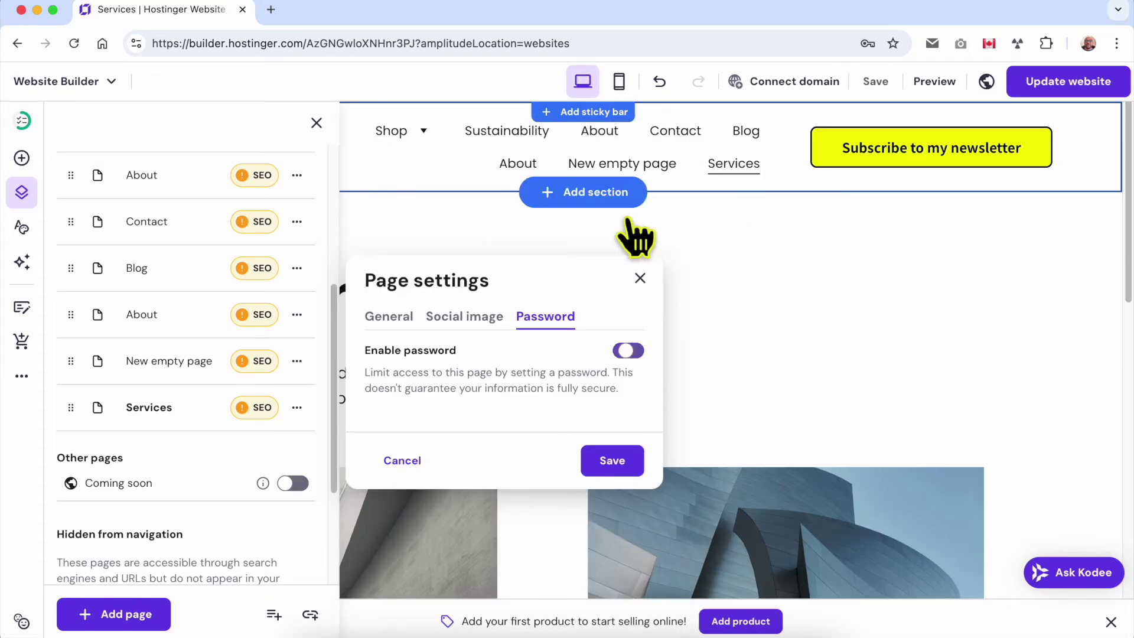
pyautogui.click(401, 317)
pyautogui.click(699, 186)
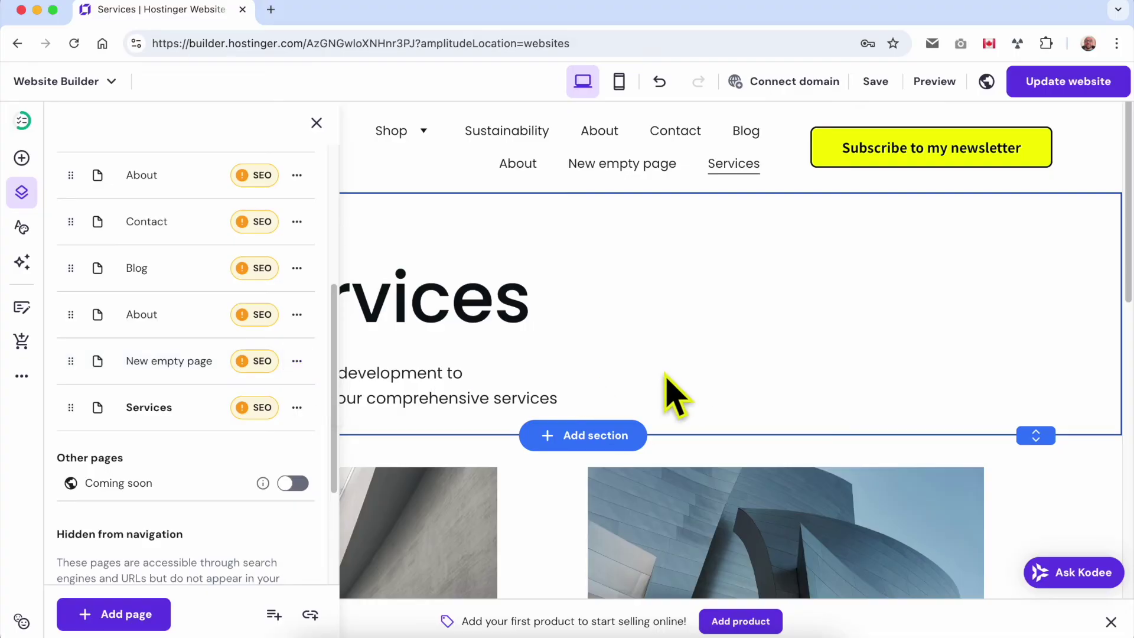
# Delete the page named New empty page from the site's main navigation and confirm the deletion
pyautogui.click(297, 360)
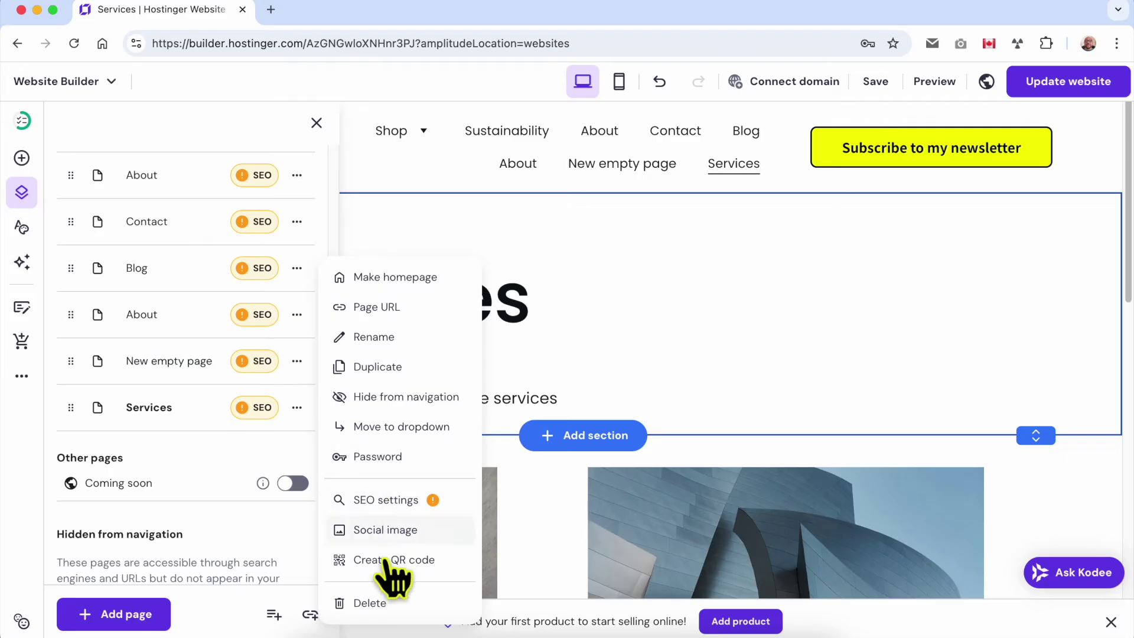
pyautogui.click(401, 604)
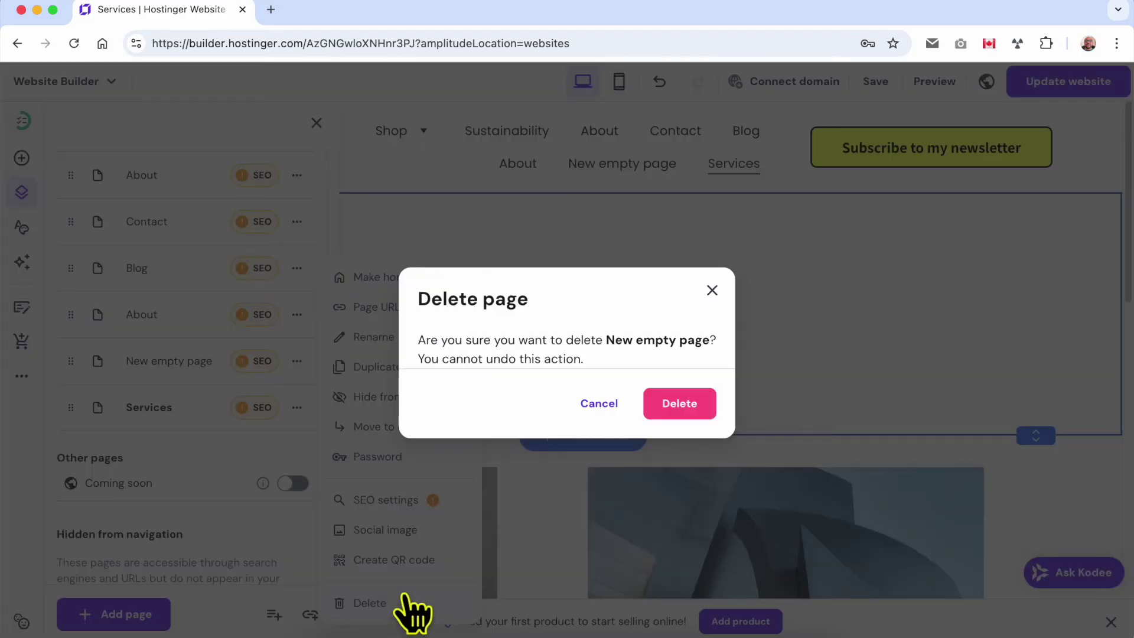
pyautogui.moveTo(420, 298); pyautogui.dragTo(539, 319)
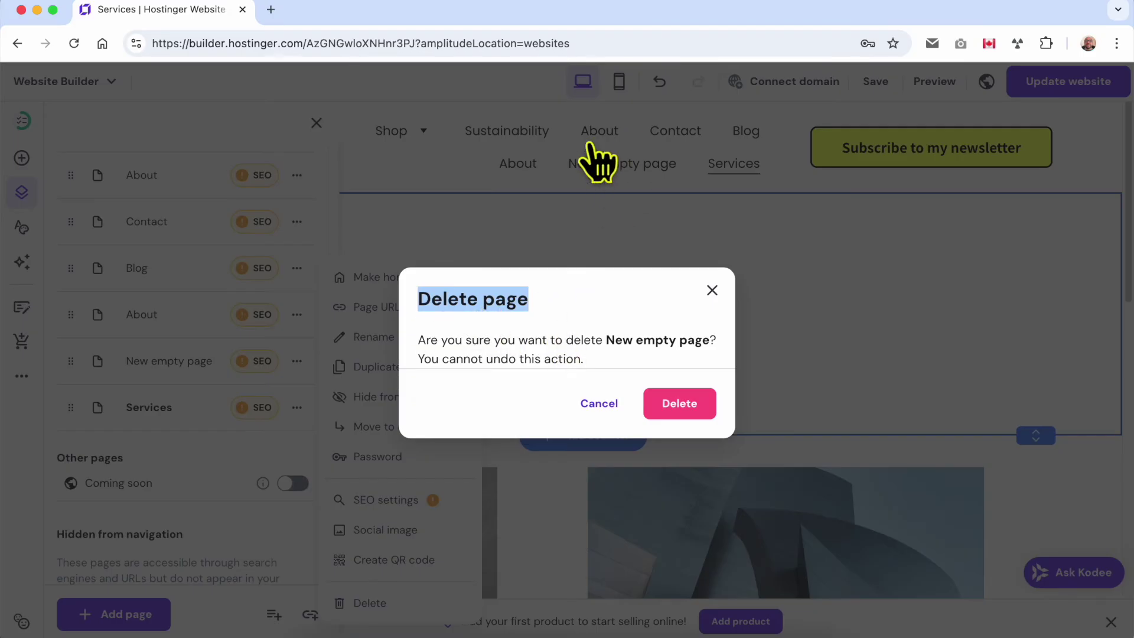
pyautogui.click(679, 403)
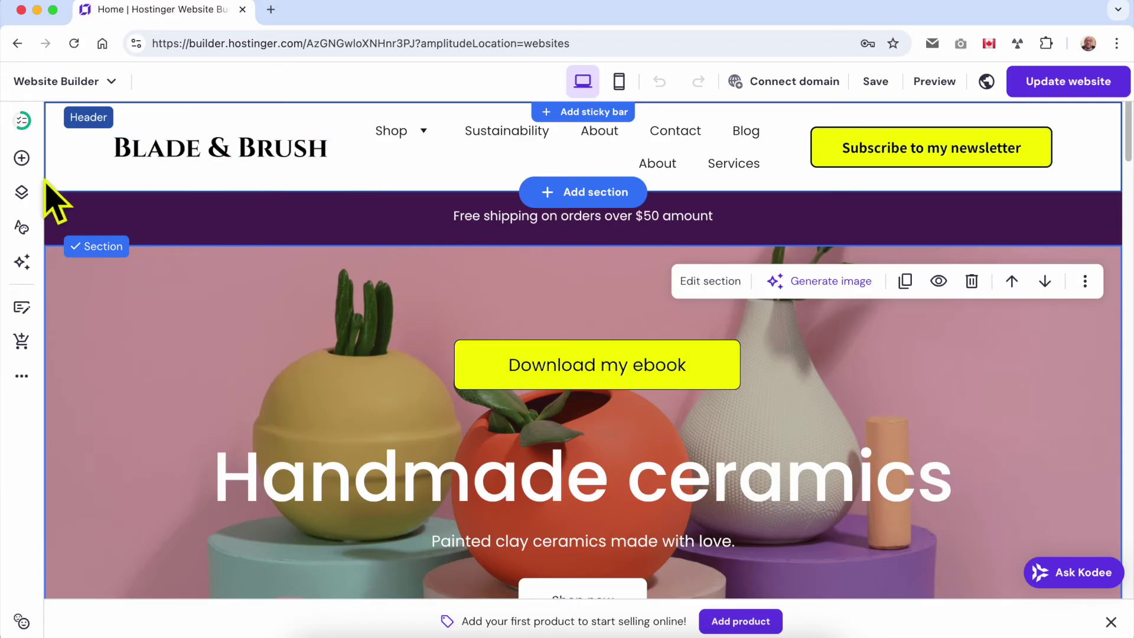
# Start a new navigation link named "book a table" with Page as its link type
pyautogui.click(23, 192)
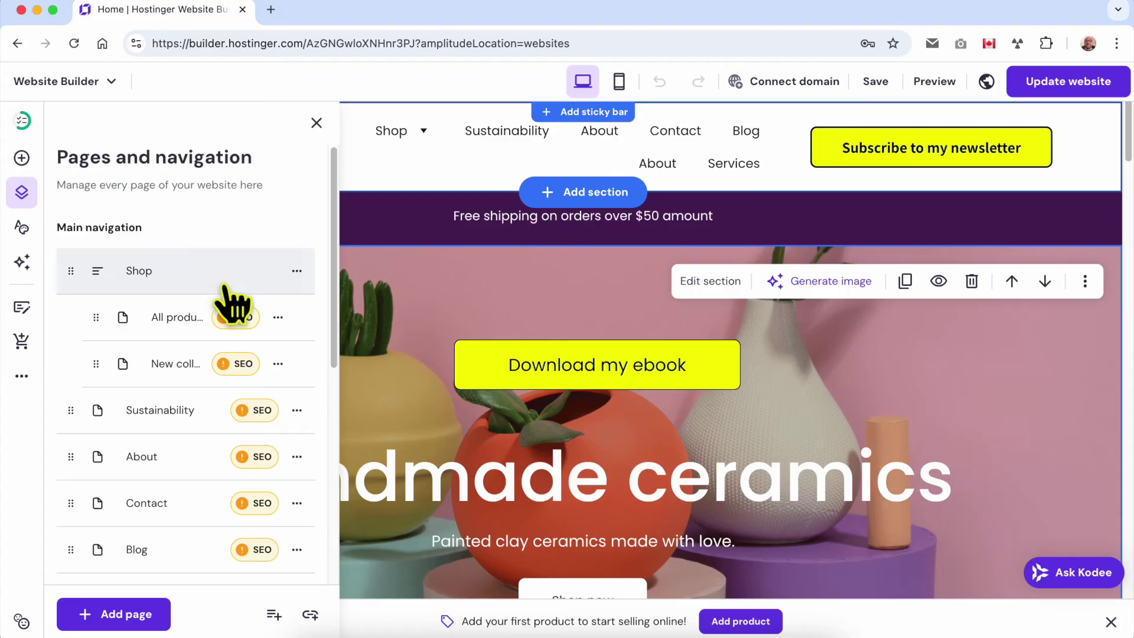
pyautogui.scroll(-6, 227, 304)
pyautogui.scroll(-1, 171, 391)
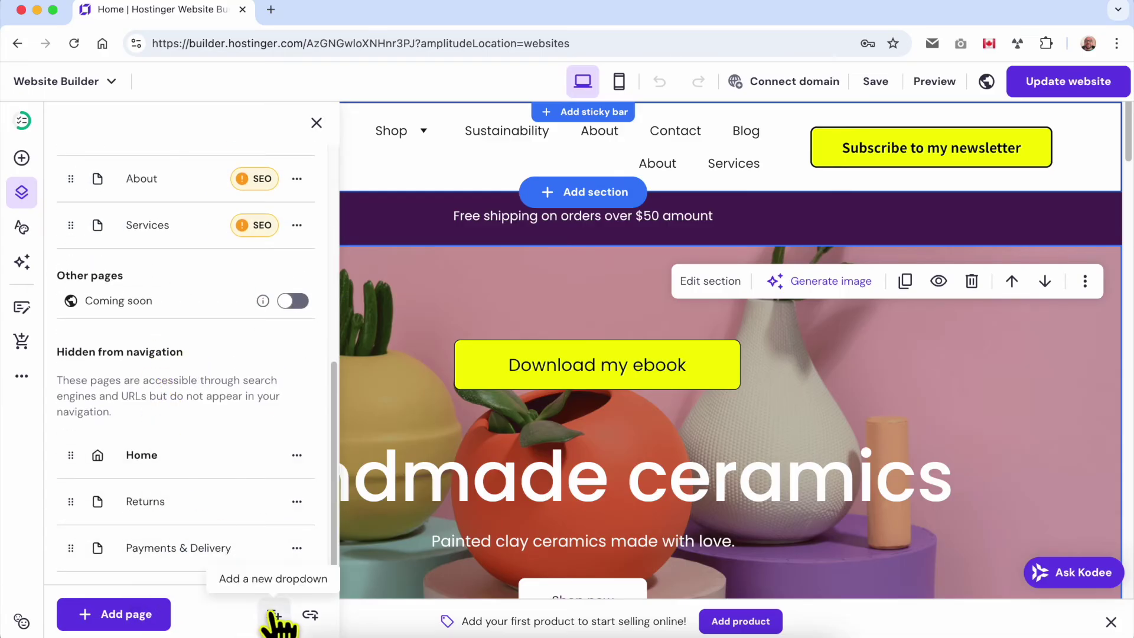
pyautogui.click(311, 616)
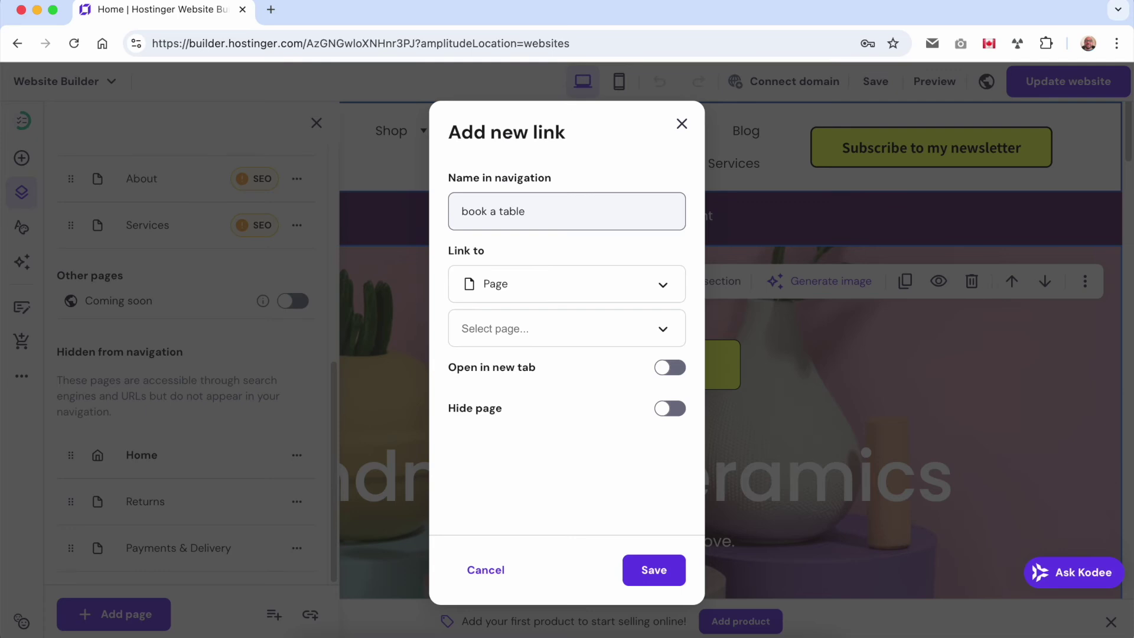
pyautogui.click(542, 274)
pyautogui.click(521, 325)
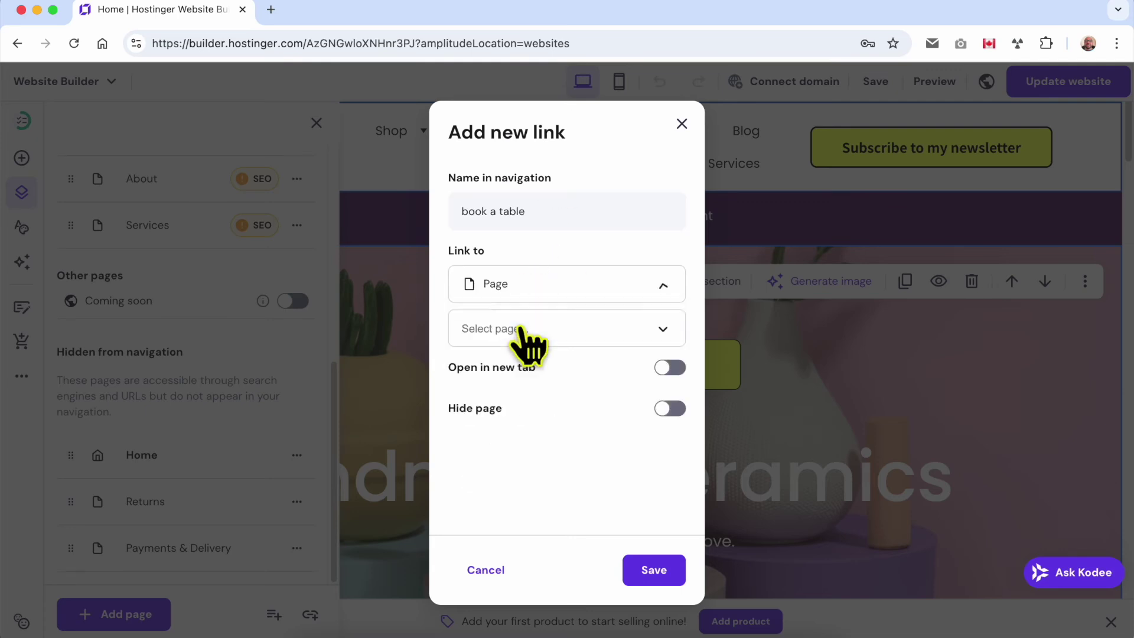
# Point the "book a table" link to the Services page, save it, and check it in the site preview
pyautogui.click(605, 329)
pyautogui.scroll(-2, 585, 401)
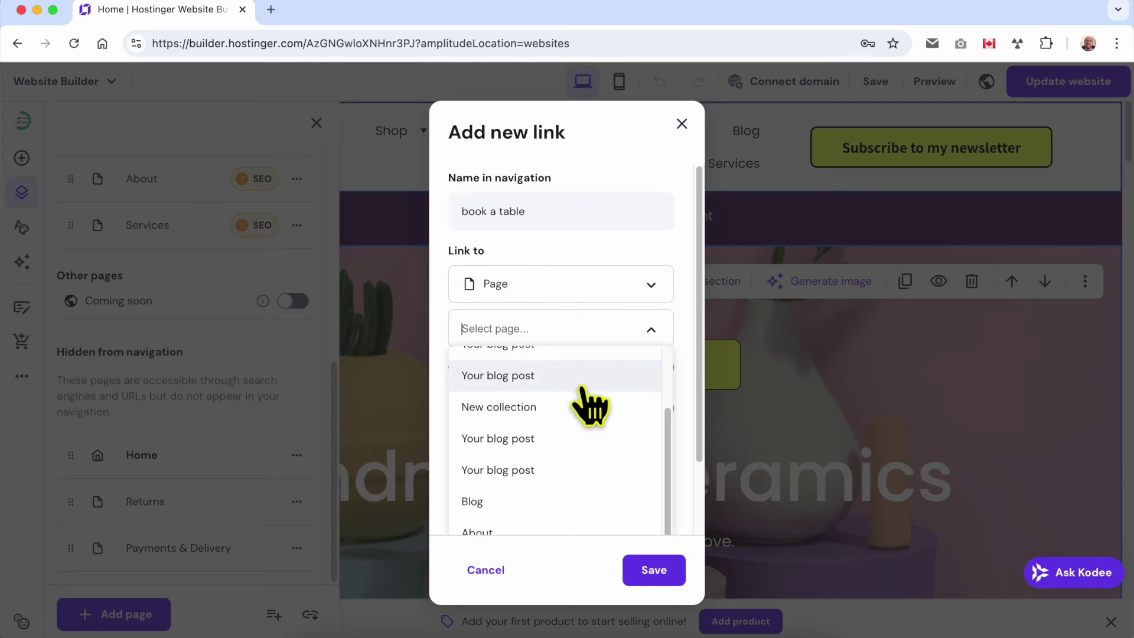
pyautogui.scroll(-5, 591, 407)
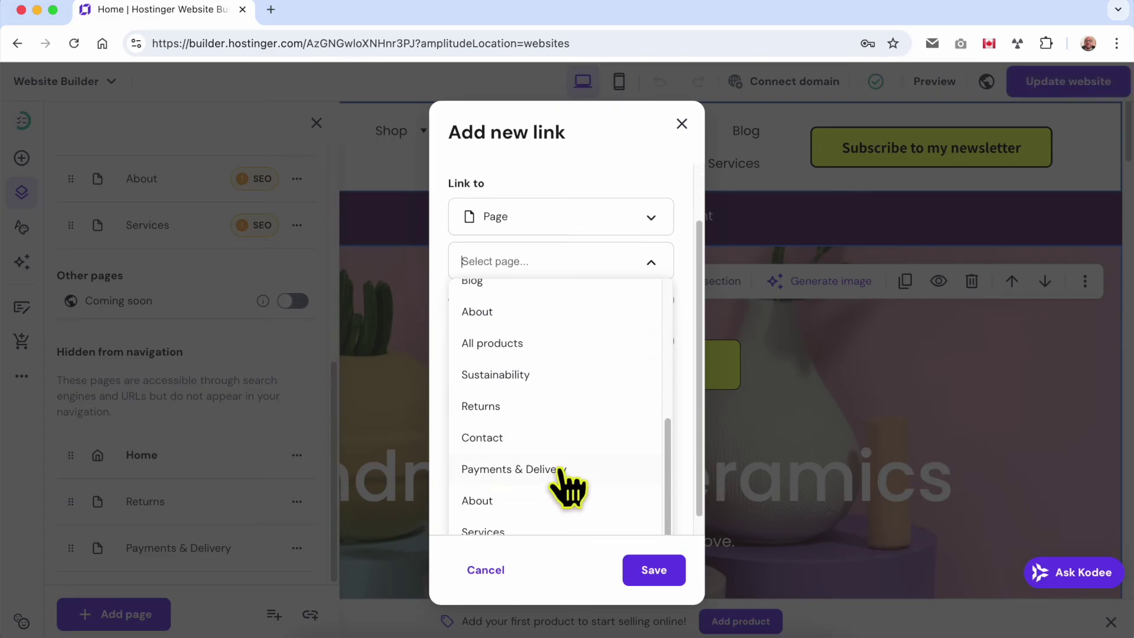
pyautogui.scroll(-1, 575, 472)
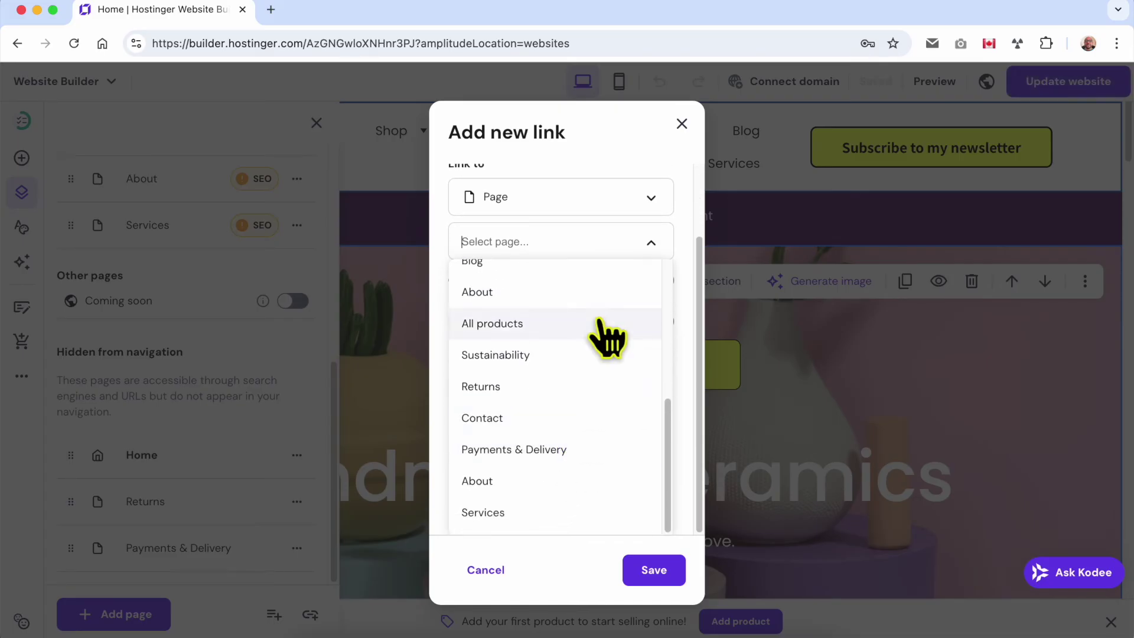
pyautogui.scroll(8, 590, 384)
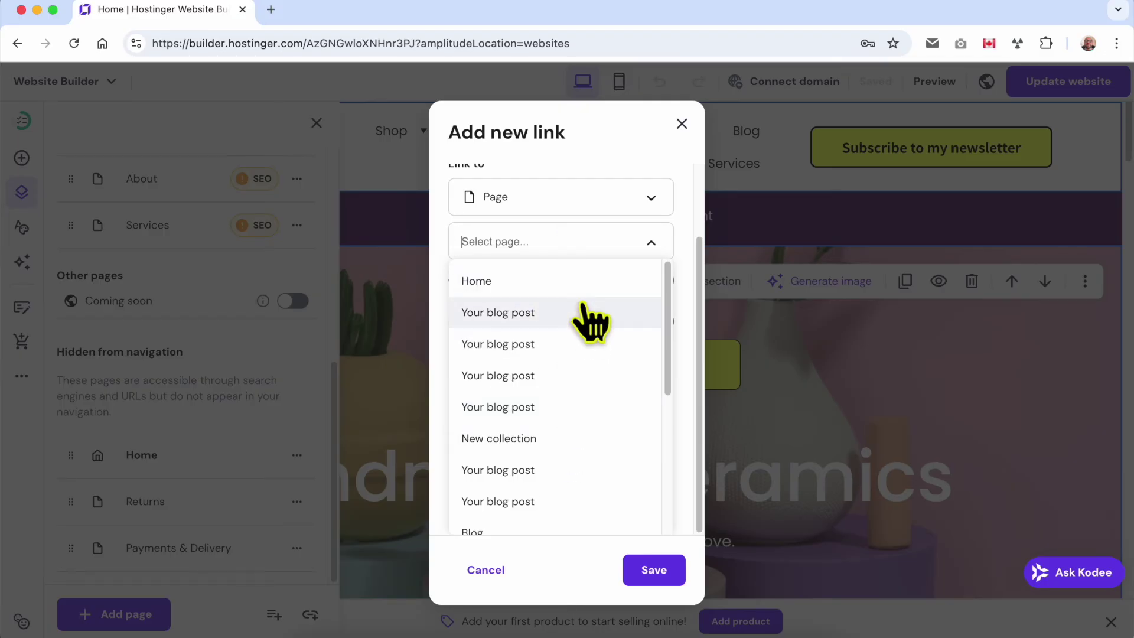
pyautogui.scroll(-5, 591, 472)
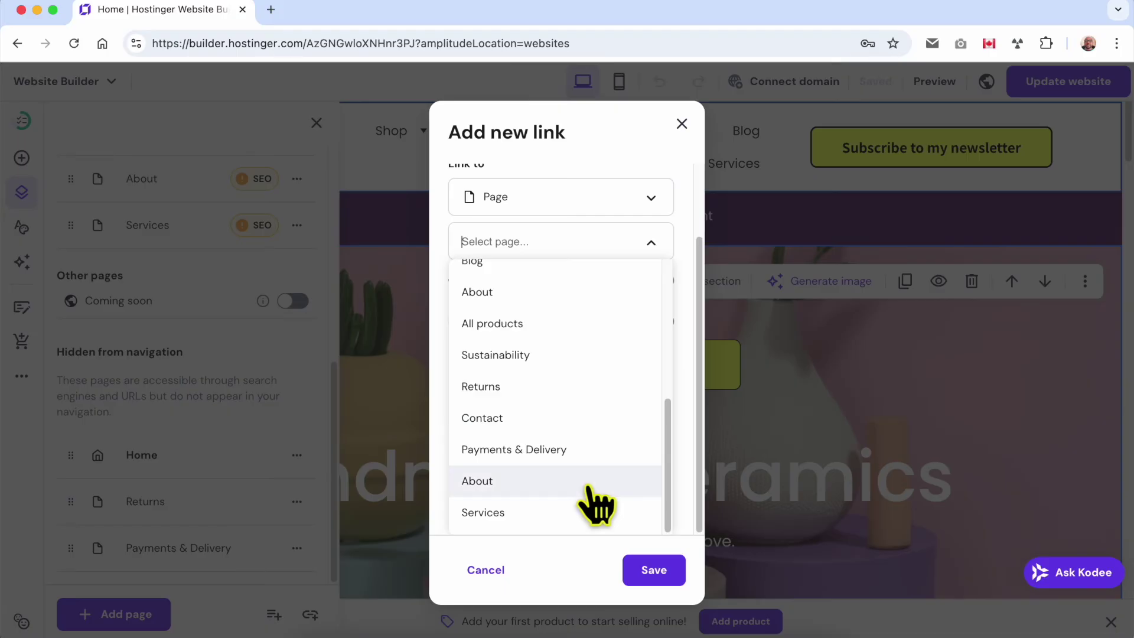
pyautogui.click(538, 513)
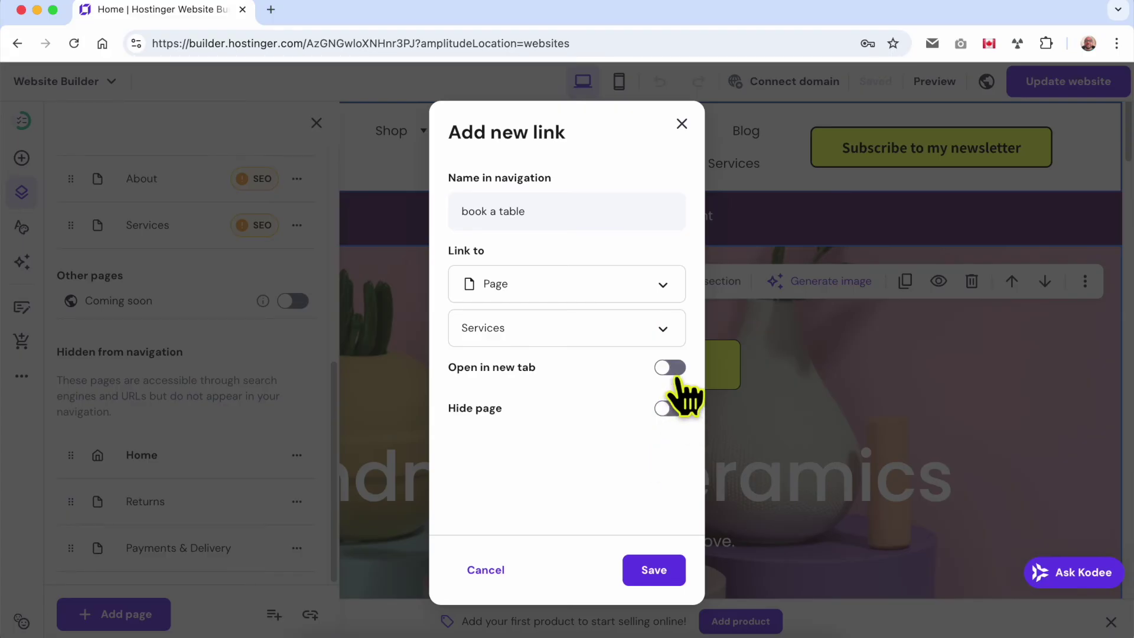
pyautogui.click(660, 576)
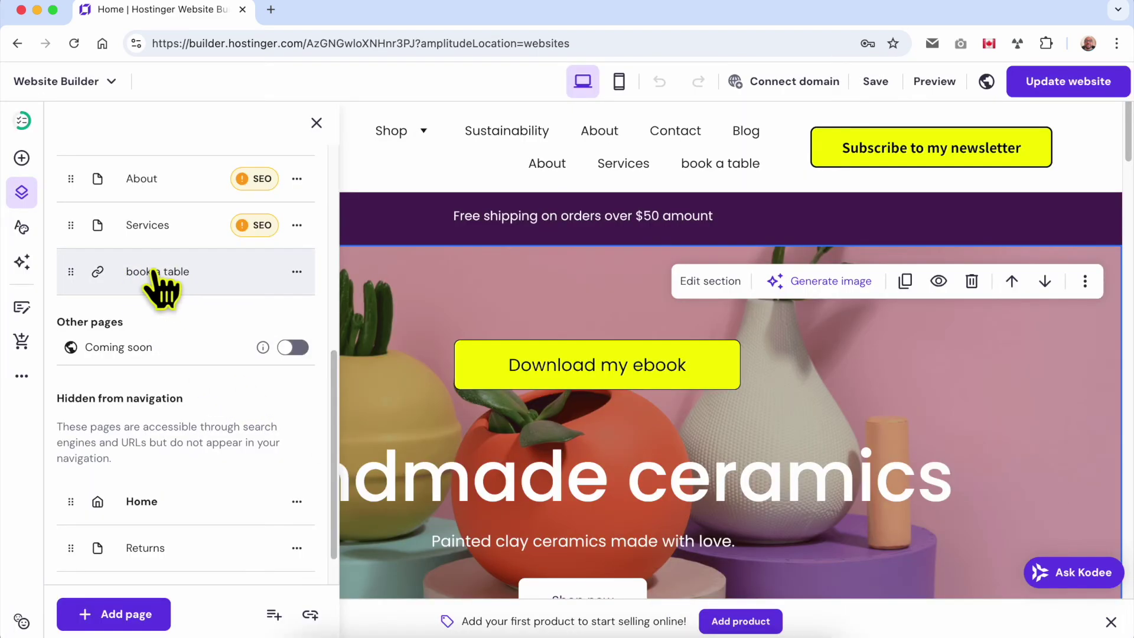
pyautogui.click(934, 82)
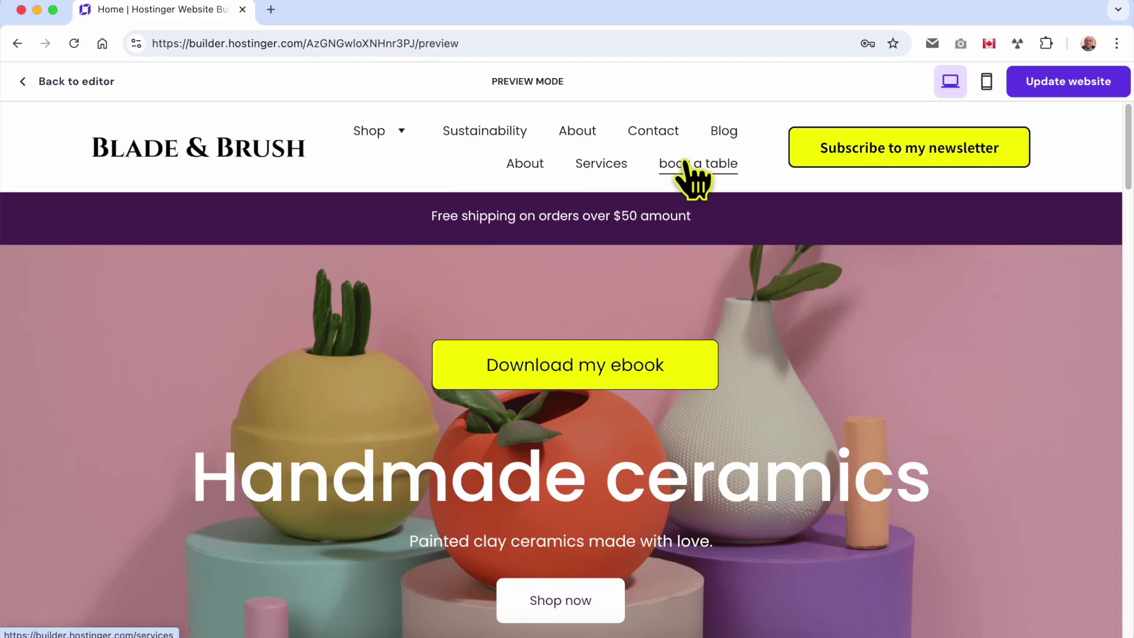
pyautogui.click(27, 83)
# Add a button to the empty section below the newsletter sign-up, then resize it and place it near the section's upper edge
pyautogui.scroll(-15, 519, 416)
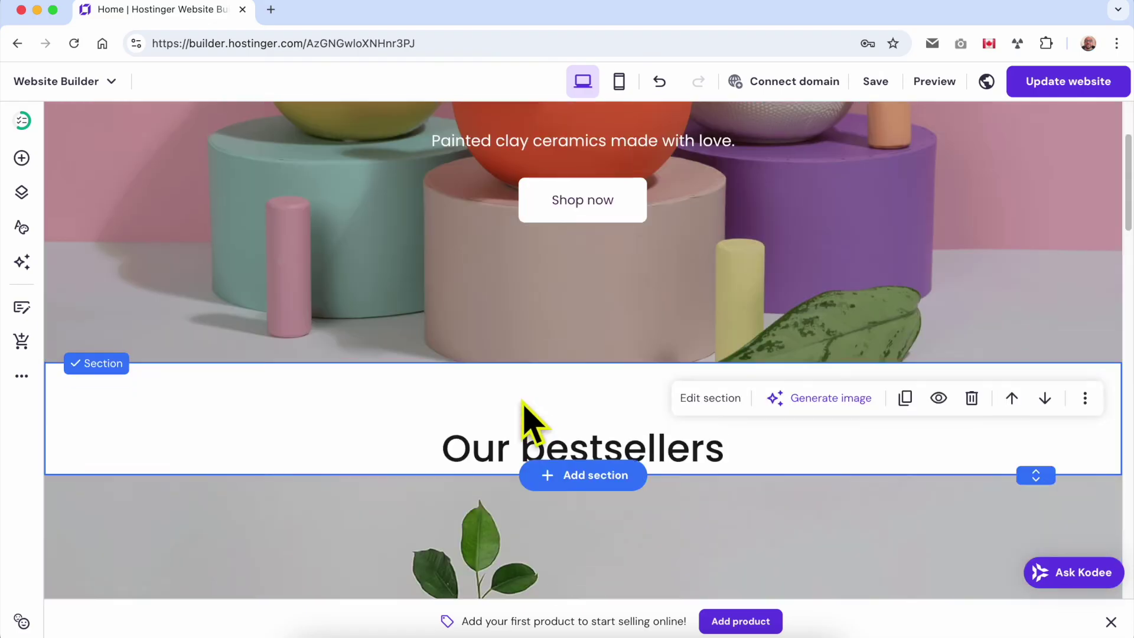
pyautogui.scroll(-3, 546, 423)
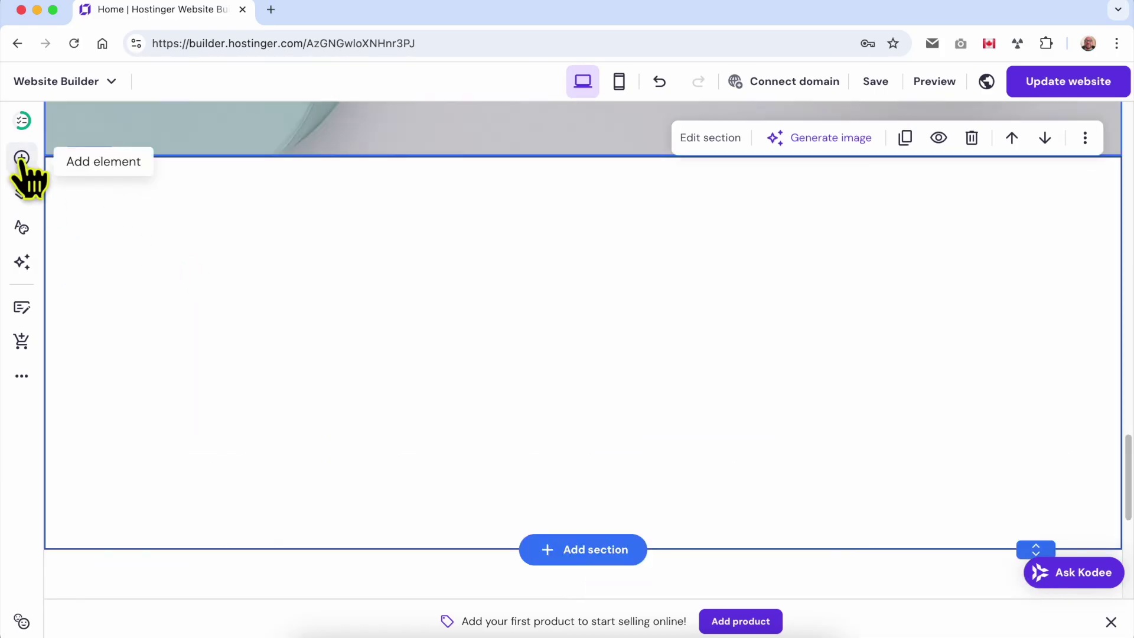
pyautogui.click(22, 157)
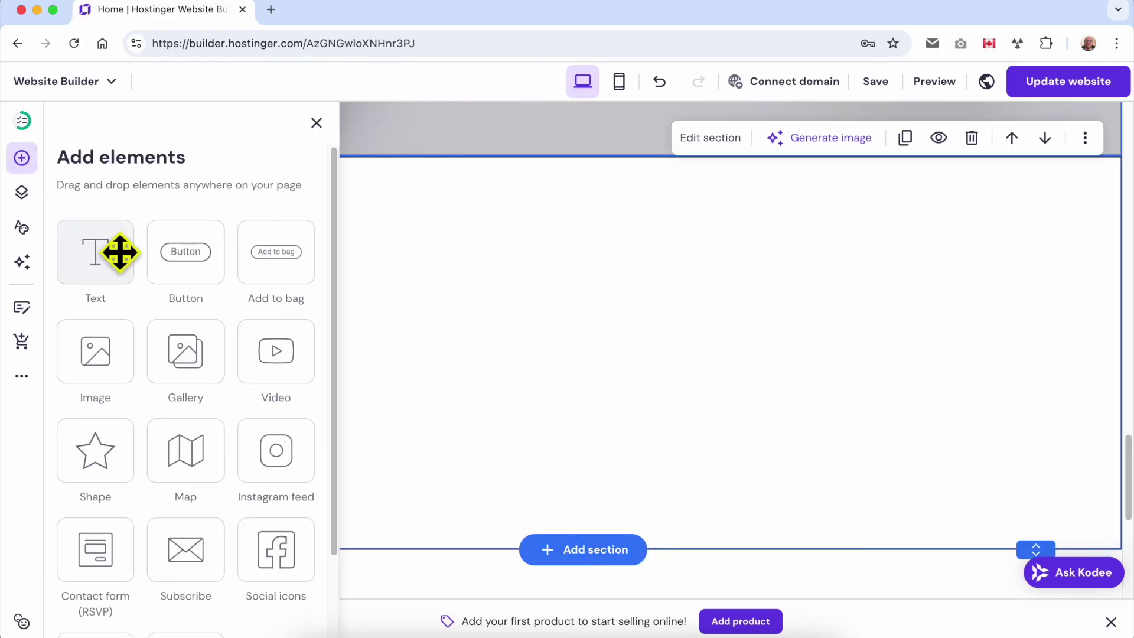
pyautogui.moveTo(190, 266); pyautogui.dragTo(654, 340)
pyautogui.scroll(2, 672, 449)
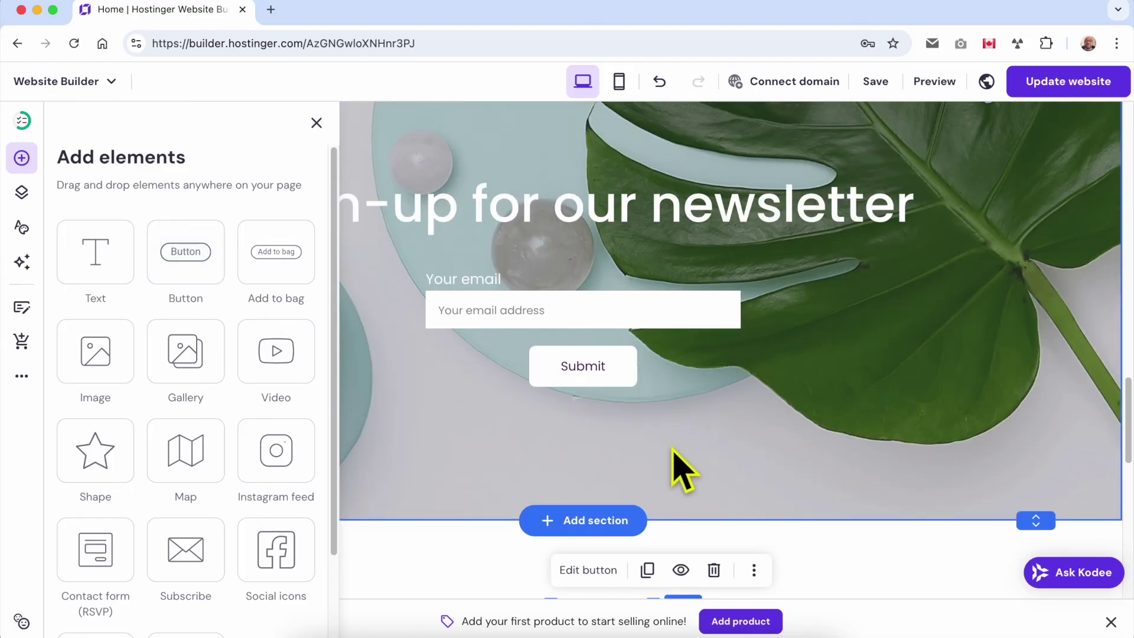
pyautogui.scroll(-4, 674, 452)
pyautogui.moveTo(550, 371); pyautogui.dragTo(372, 307)
pyautogui.moveTo(516, 302); pyautogui.dragTo(514, 364)
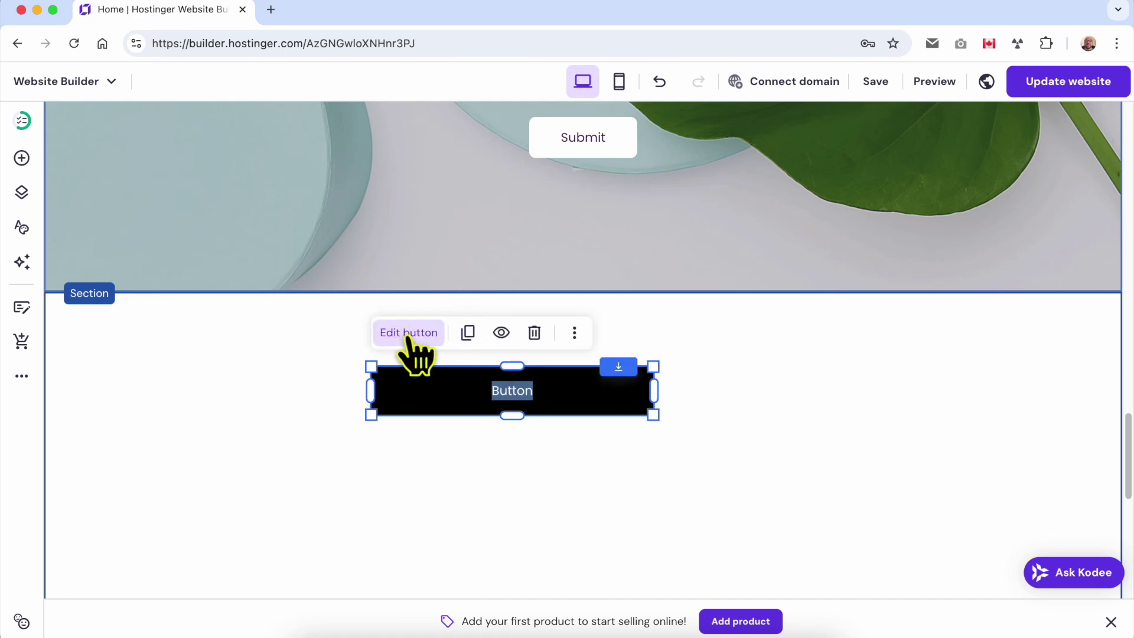
# Link the new button to a "Your blog post" page and publish the website update
pyautogui.click(407, 334)
pyautogui.scroll(-1, 738, 413)
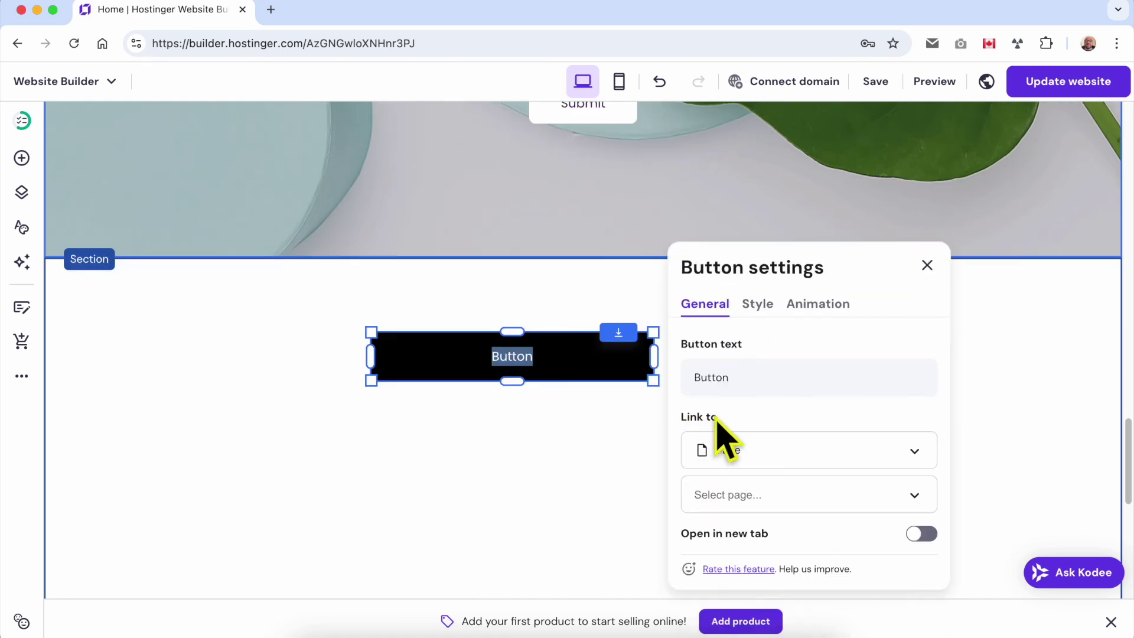
pyautogui.click(800, 449)
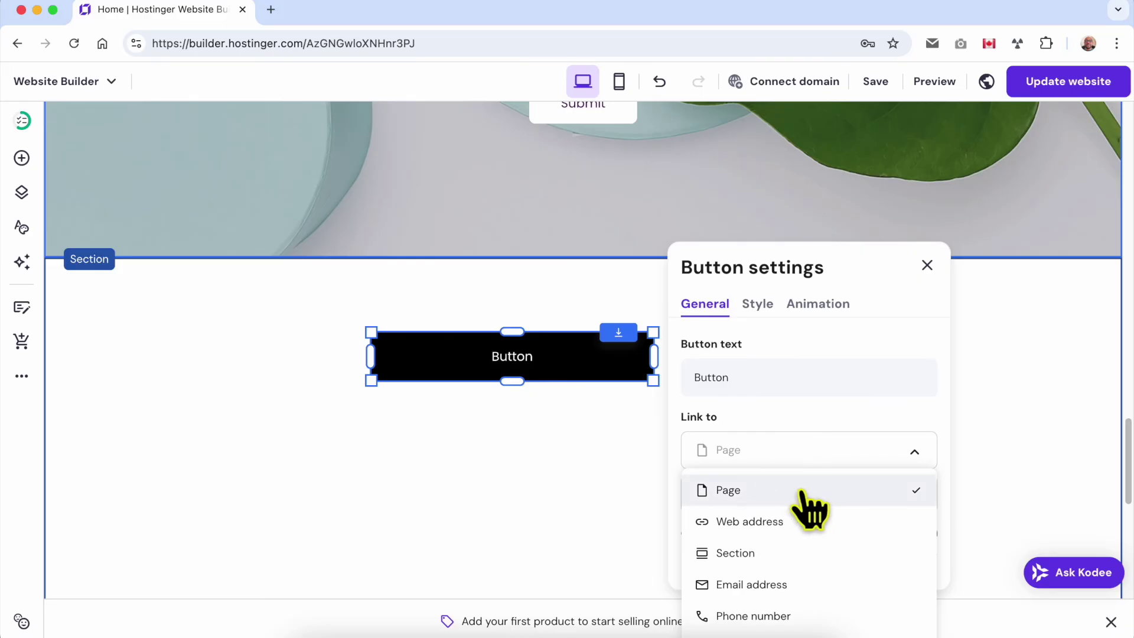
pyautogui.click(805, 490)
pyautogui.click(799, 499)
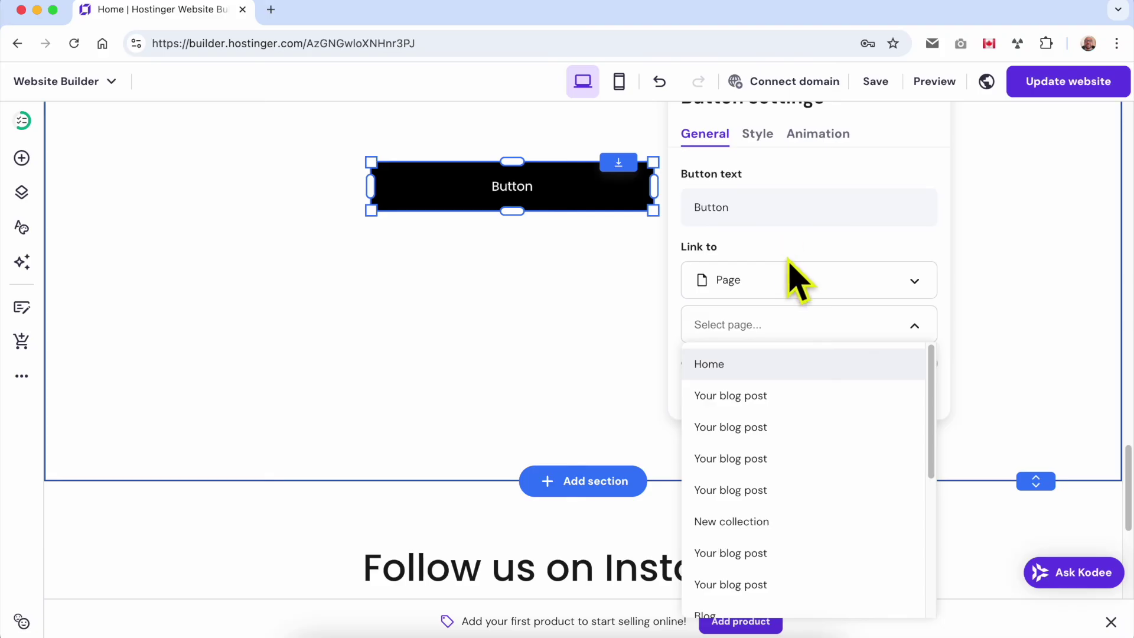
pyautogui.click(803, 412)
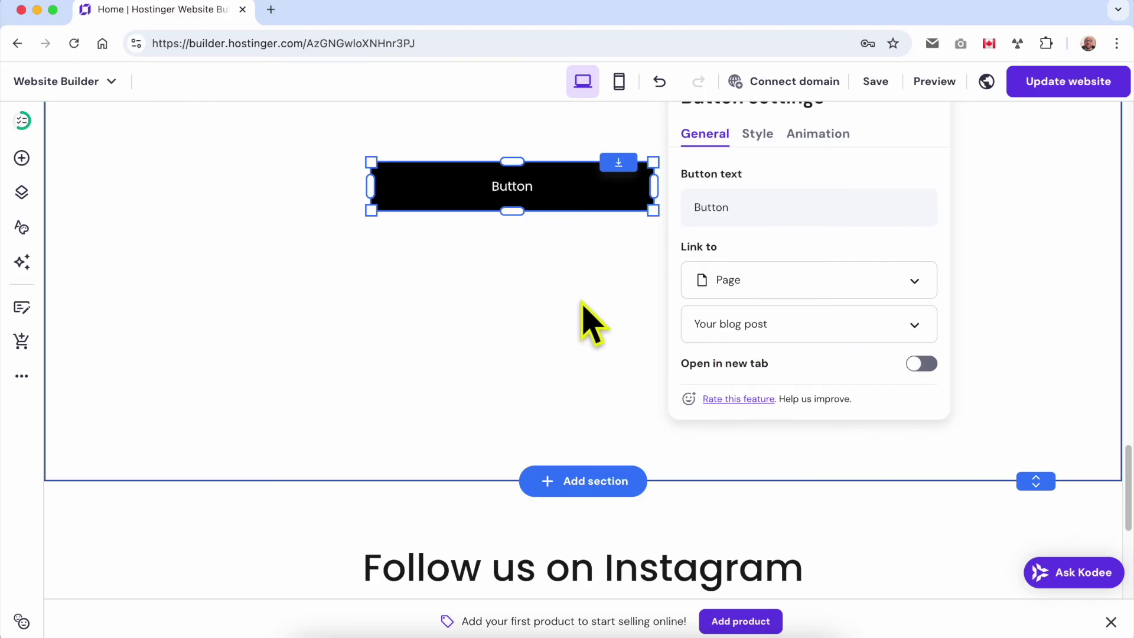
pyautogui.click(601, 308)
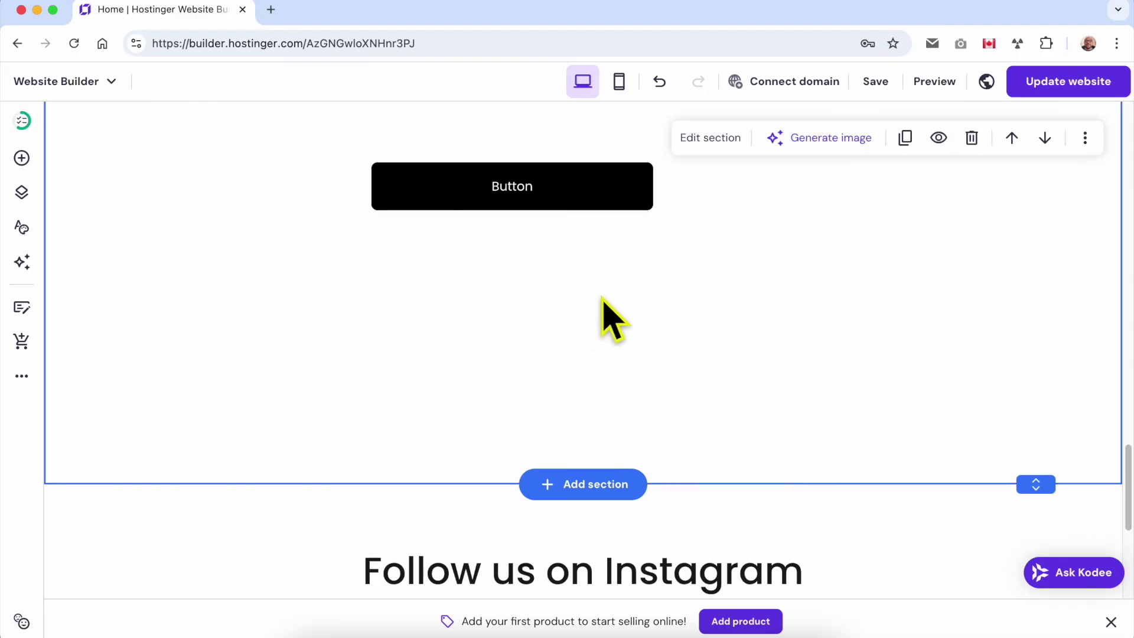
pyautogui.click(1078, 85)
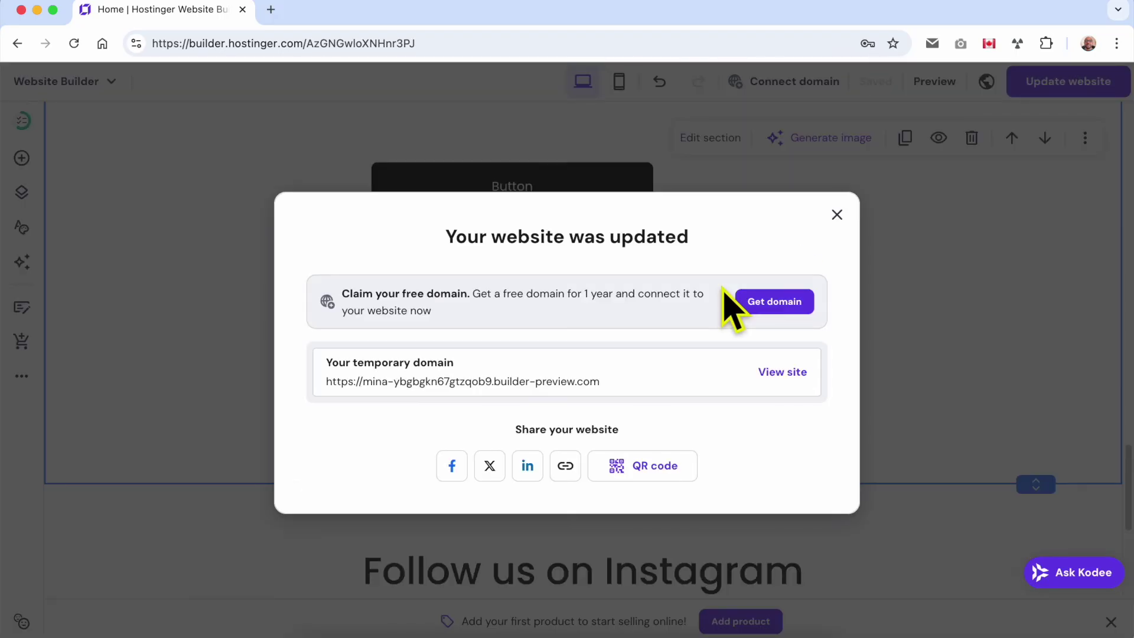
pyautogui.click(837, 214)
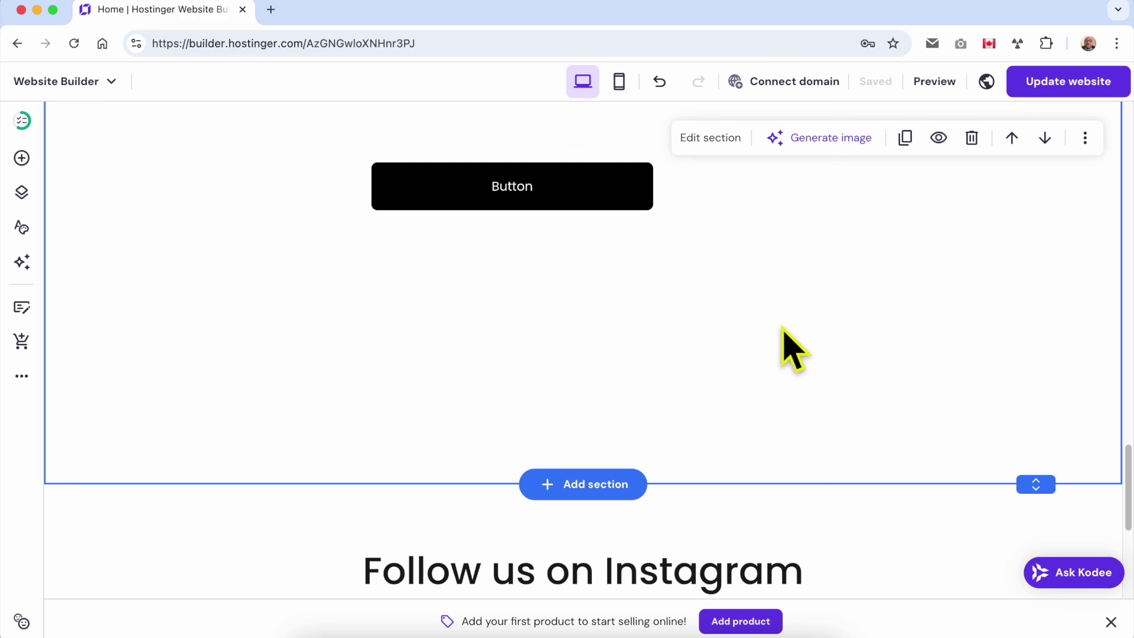
# Add an image element below the button in the same section and select it
pyautogui.scroll(8, 635, 309)
pyautogui.scroll(-4, 635, 309)
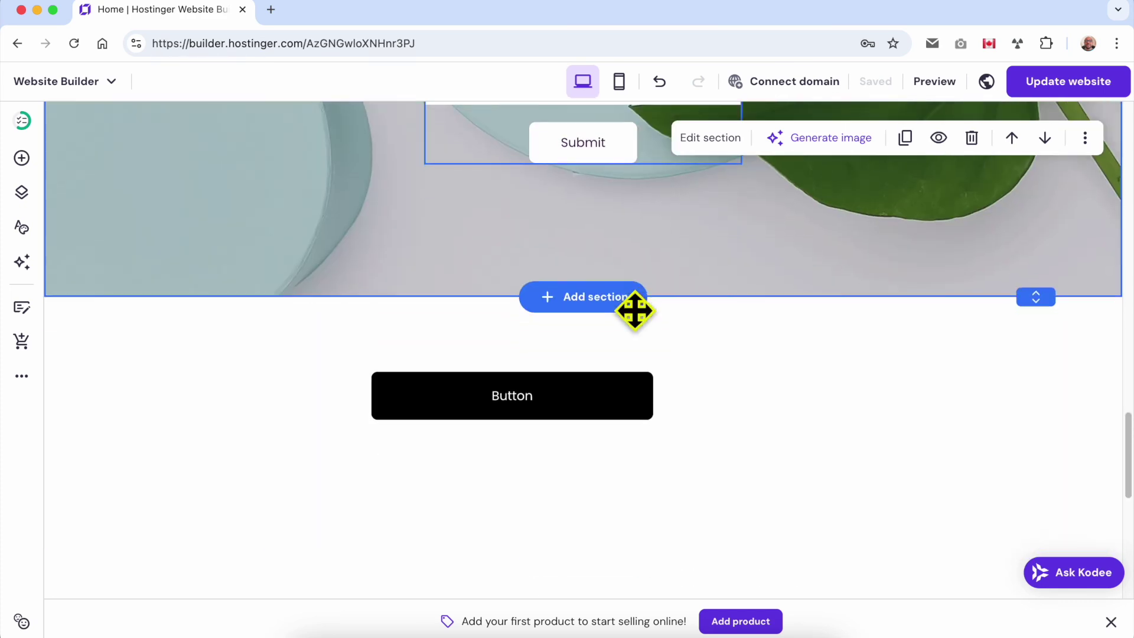
pyautogui.click(22, 158)
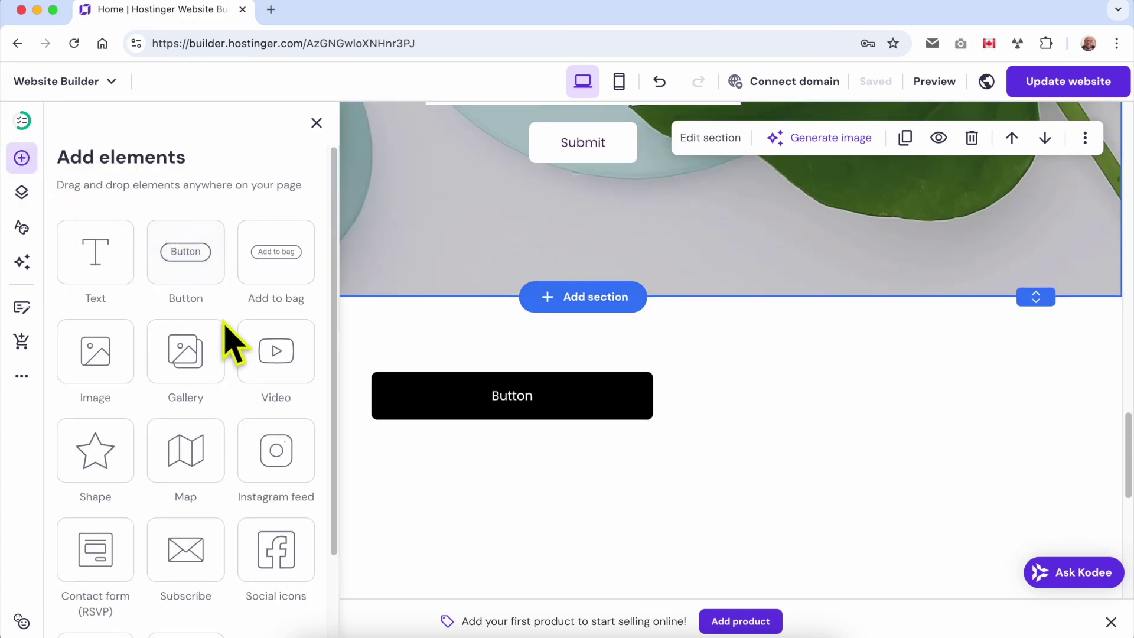
pyautogui.moveTo(91, 361); pyautogui.dragTo(636, 451)
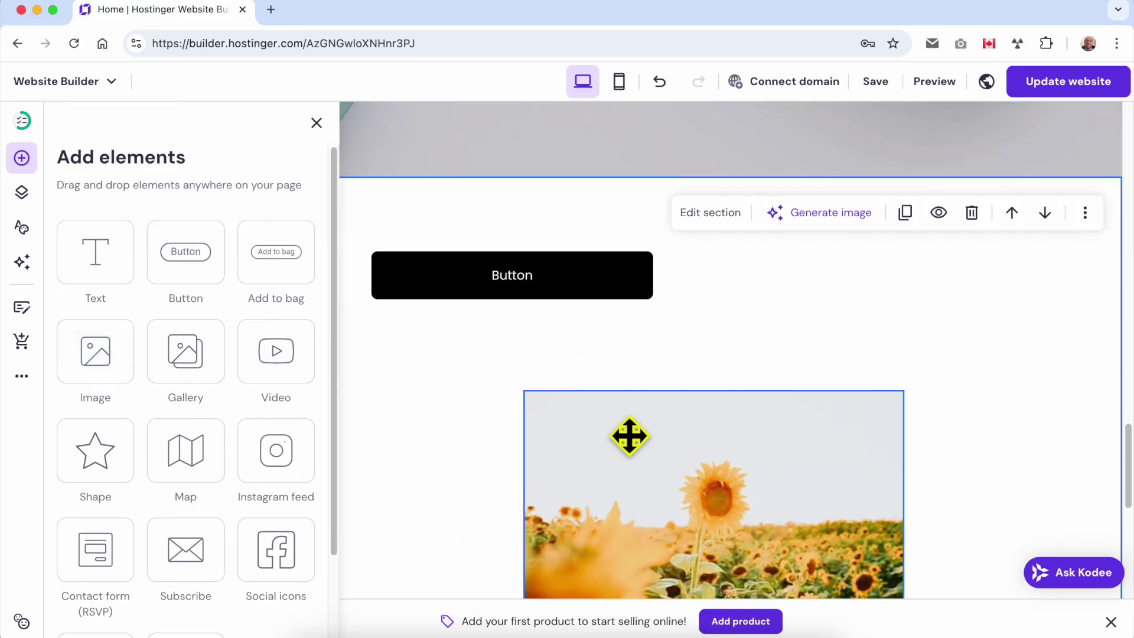
pyautogui.click(660, 452)
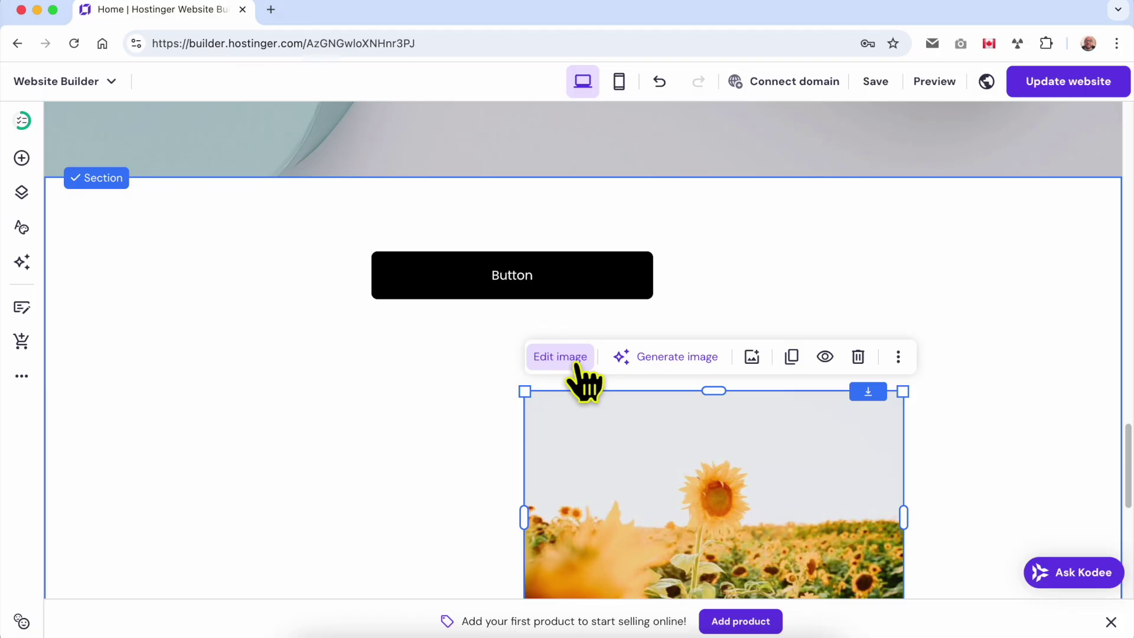
# Set the sunflower image's on-click action to open a link
pyautogui.click(581, 380)
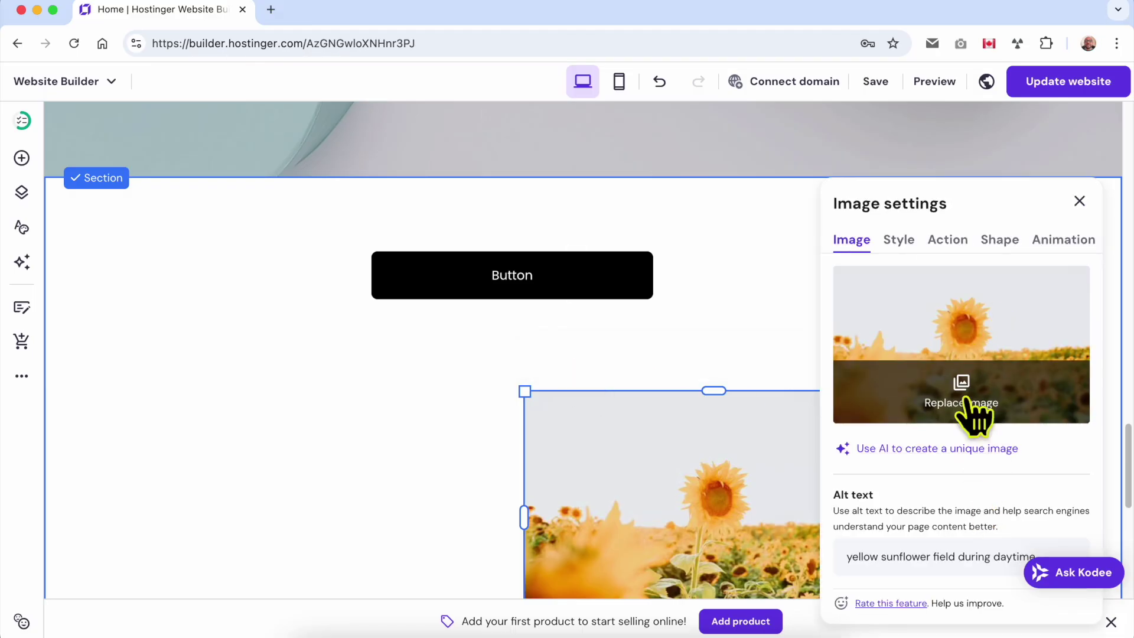
pyautogui.click(952, 246)
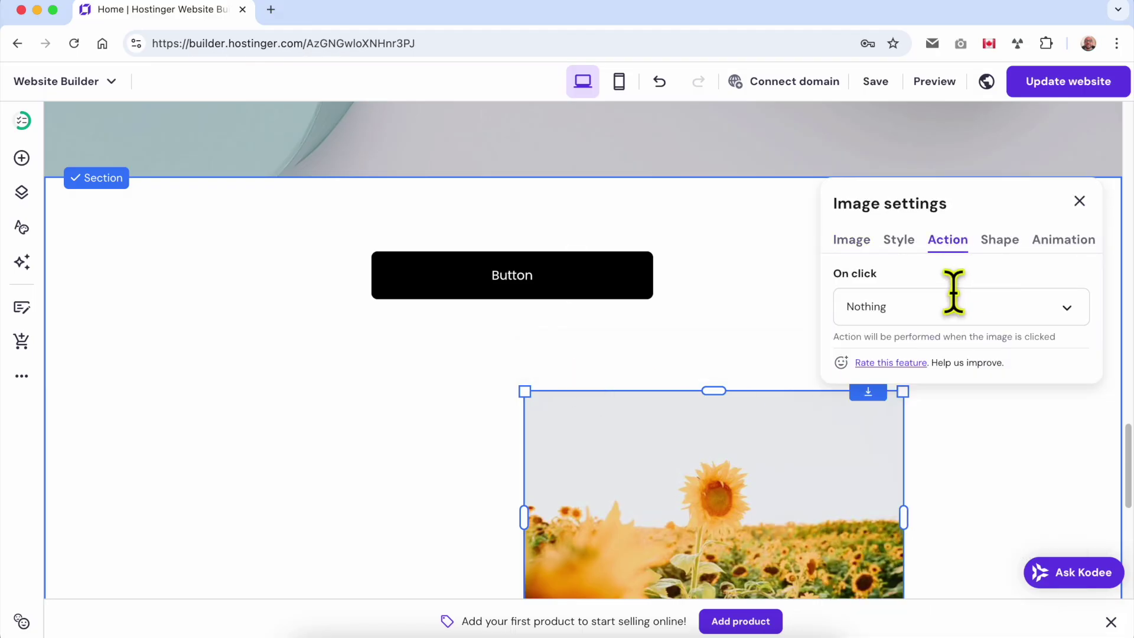
pyautogui.click(916, 296)
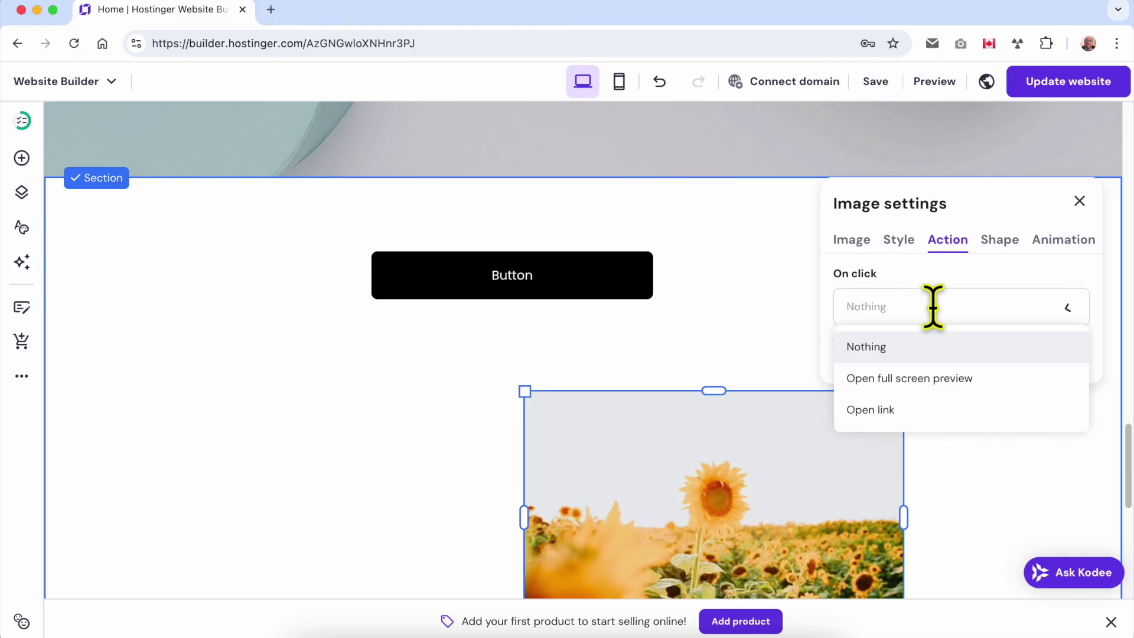
pyautogui.click(936, 412)
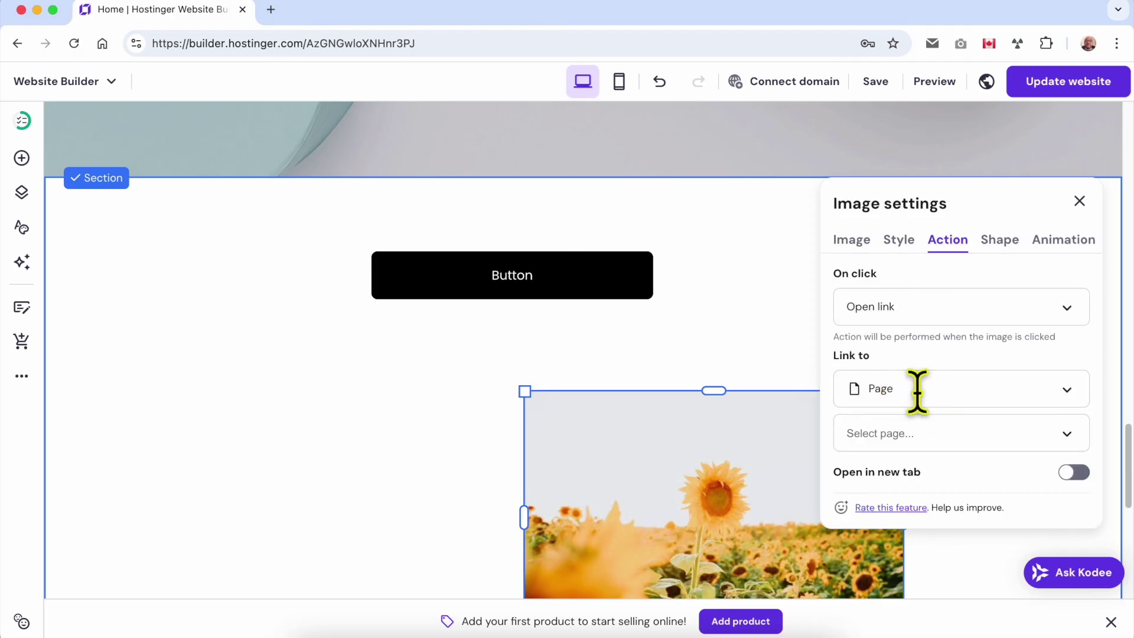
# Choose the "Your blog post" page as the image's link target and close the image settings
pyautogui.click(929, 389)
pyautogui.click(922, 434)
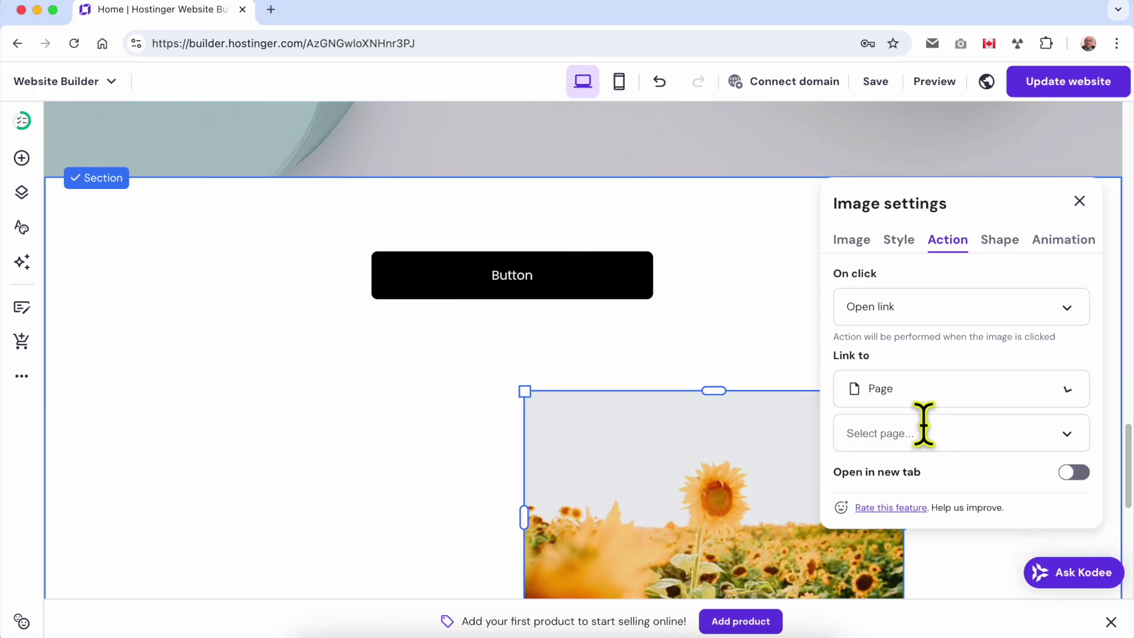
pyautogui.click(948, 431)
pyautogui.scroll(-3, 937, 568)
pyautogui.scroll(-4, 943, 585)
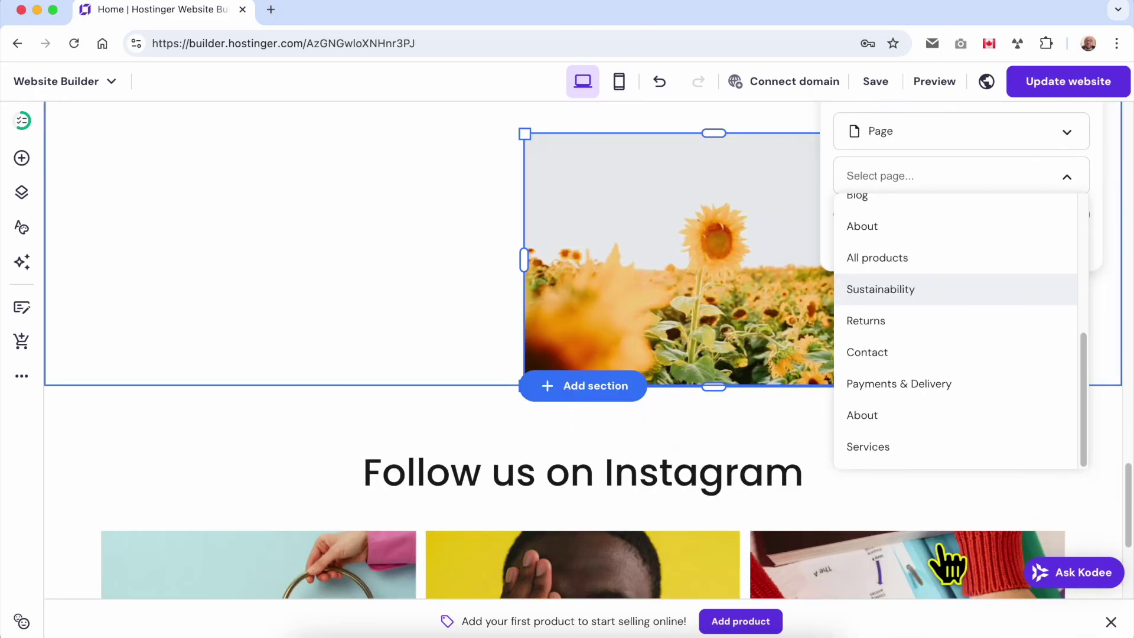
pyautogui.scroll(5, 921, 330)
pyautogui.click(910, 291)
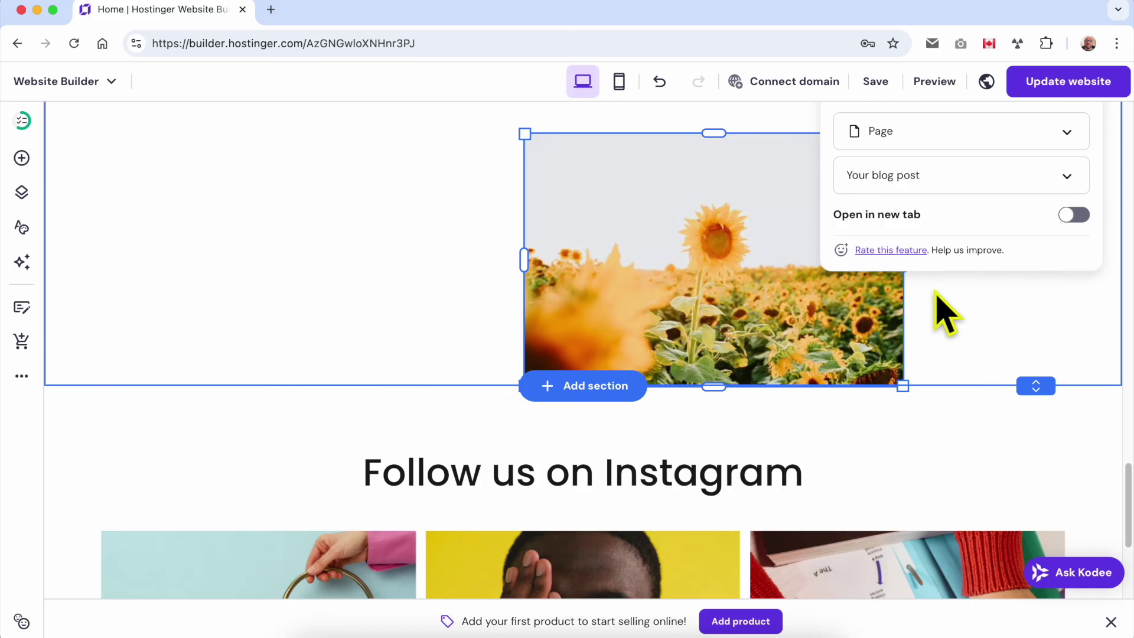
pyautogui.scroll(1, 979, 218)
pyautogui.scroll(5, 1042, 218)
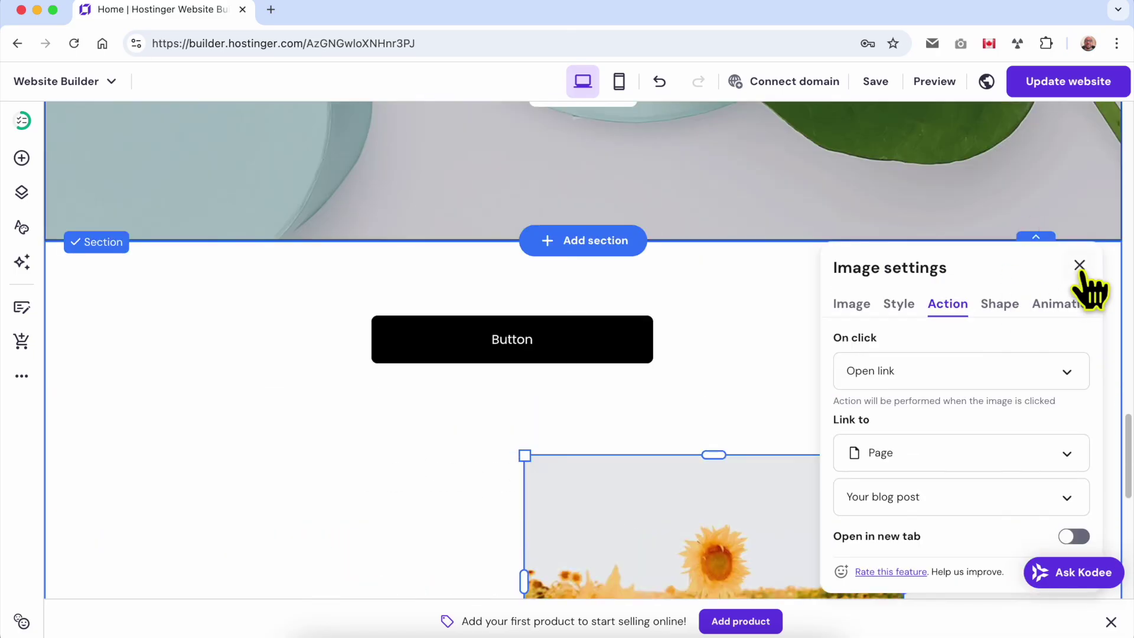
pyautogui.click(1079, 264)
# Move the sunflower image closer beneath the button, roughly centred in the section, and publish the website update
pyautogui.moveTo(792, 494); pyautogui.dragTo(642, 470)
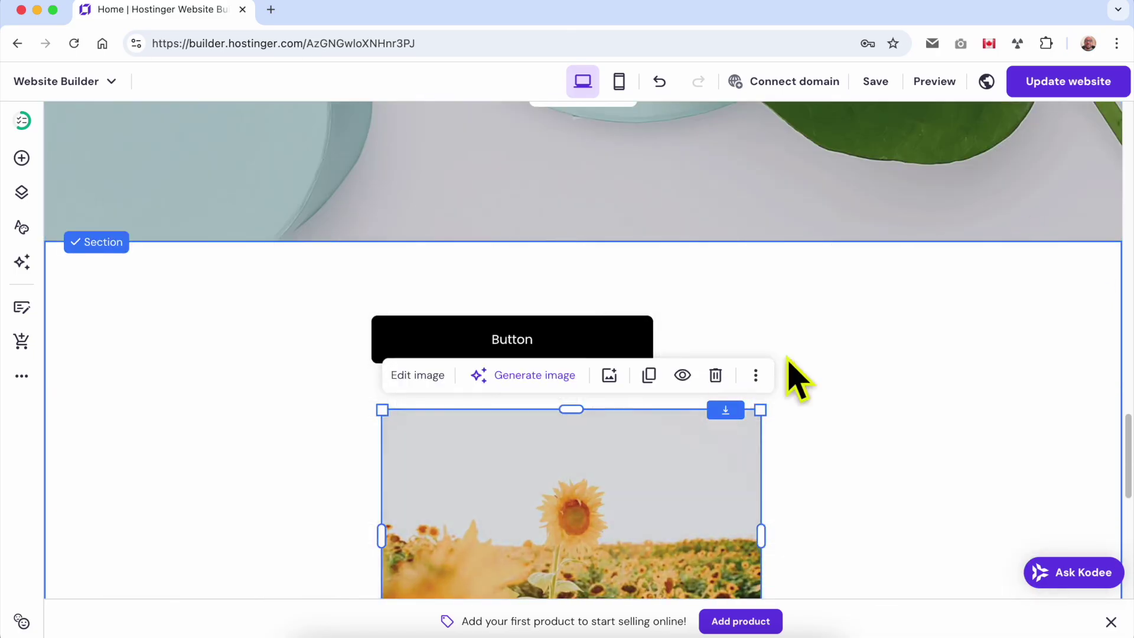
pyautogui.click(1080, 83)
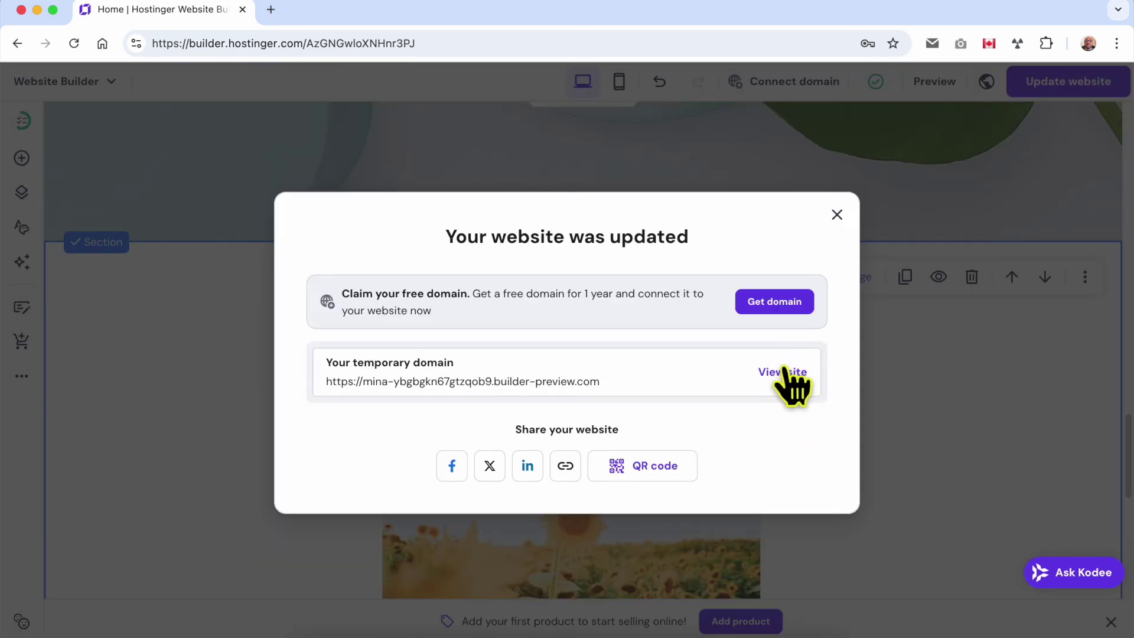
# Open the published site and test the sunflower image's link in the section below the newsletter sign-up
pyautogui.click(784, 372)
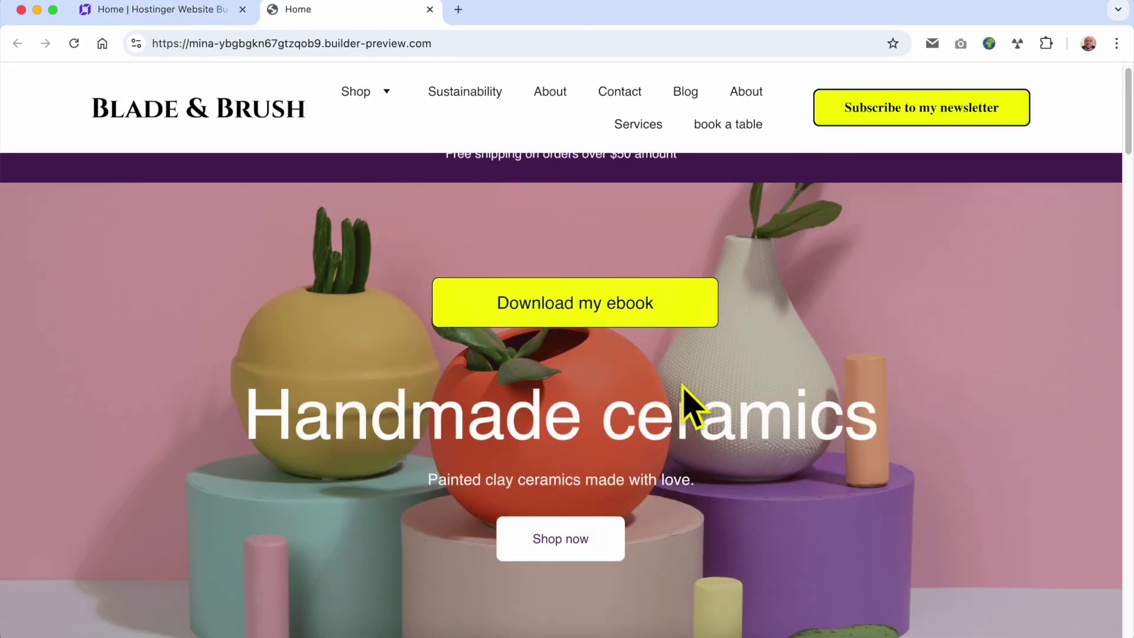
pyautogui.scroll(-10, 691, 406)
pyautogui.scroll(-15, 691, 406)
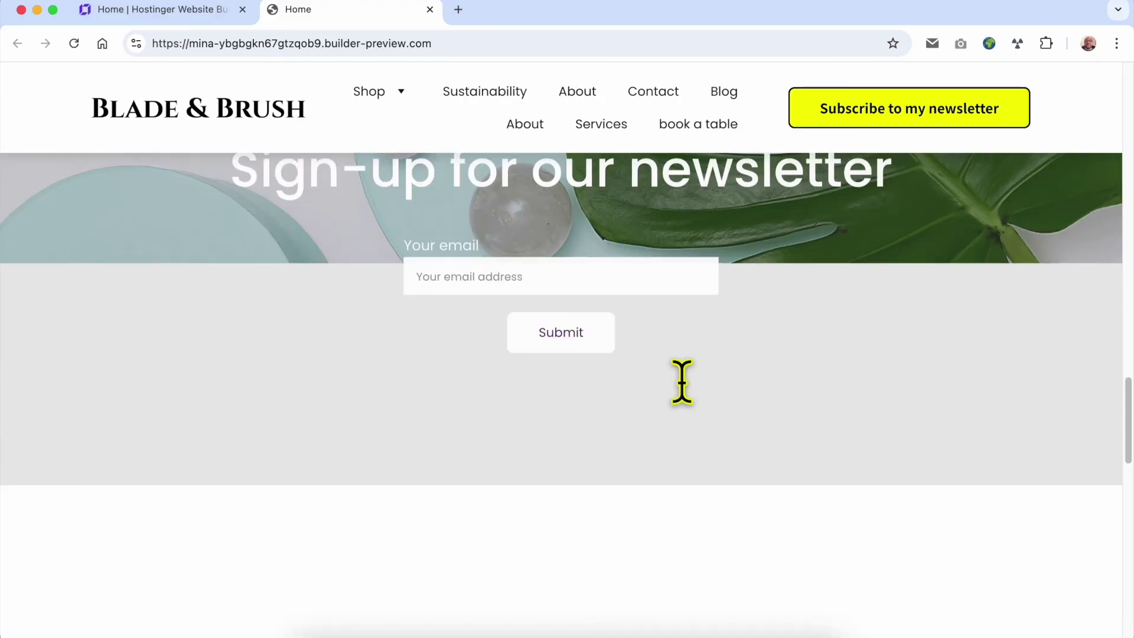
pyautogui.scroll(-4, 690, 406)
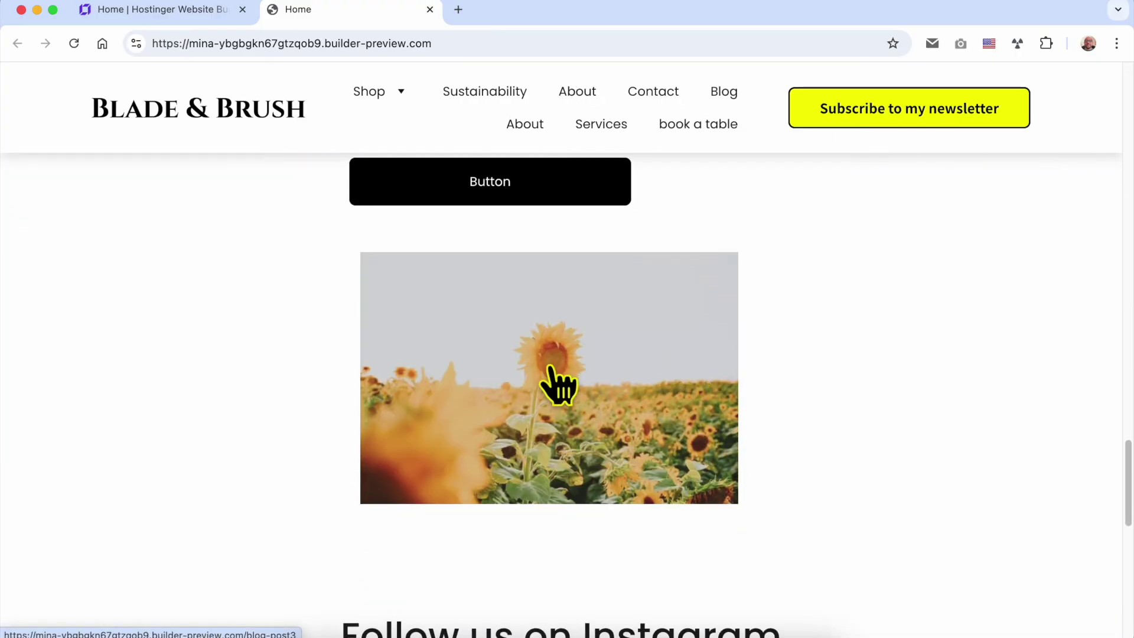
pyautogui.click(549, 363)
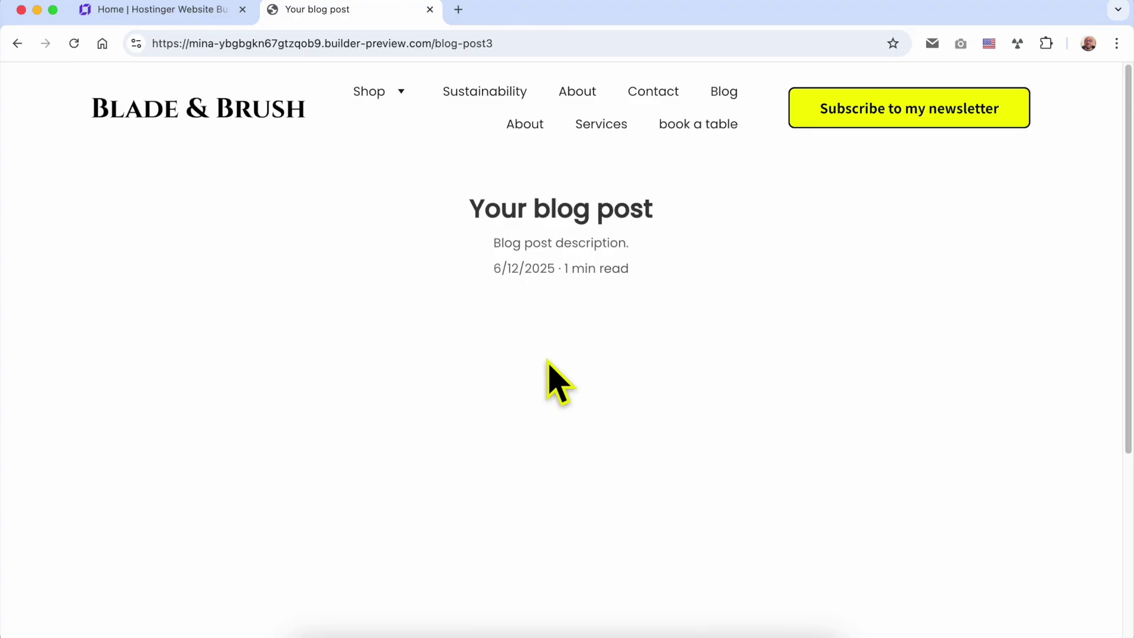